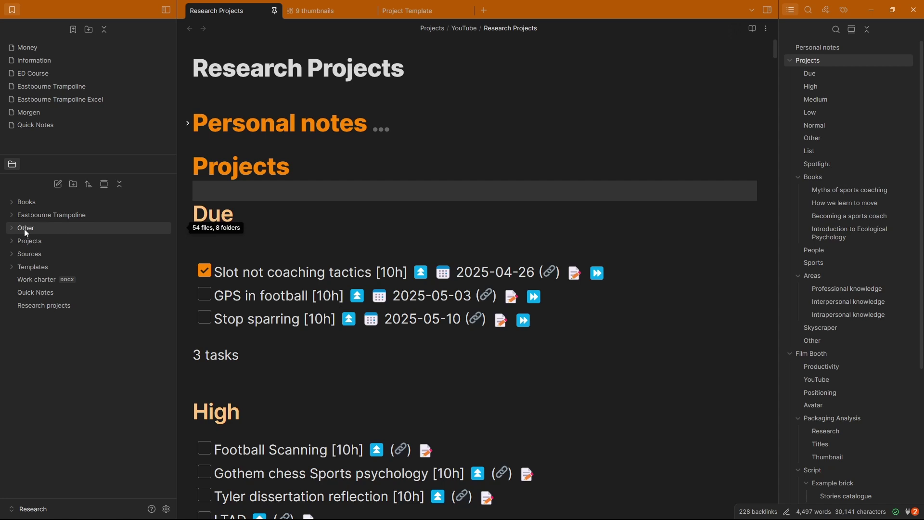
Step: Browse the Projects folder contents in the file explorer, then collapse it again
left_click(48, 241)
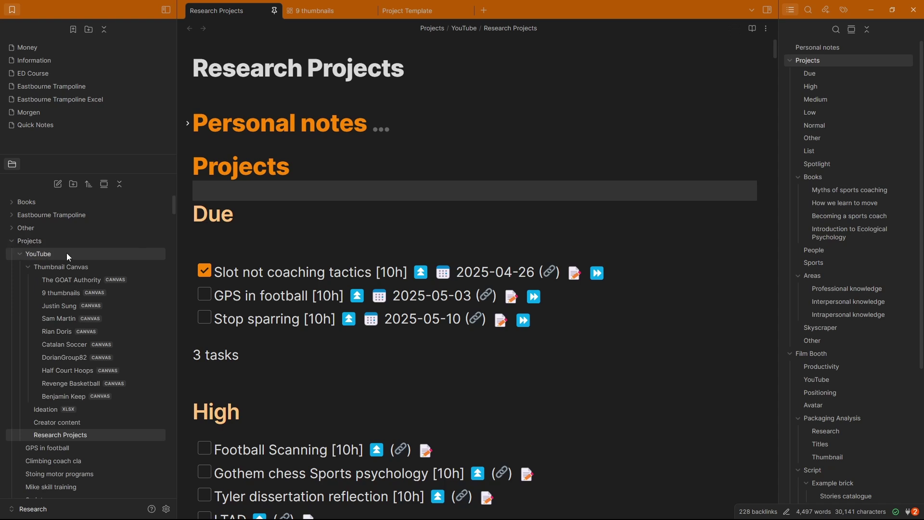
left_click(56, 269)
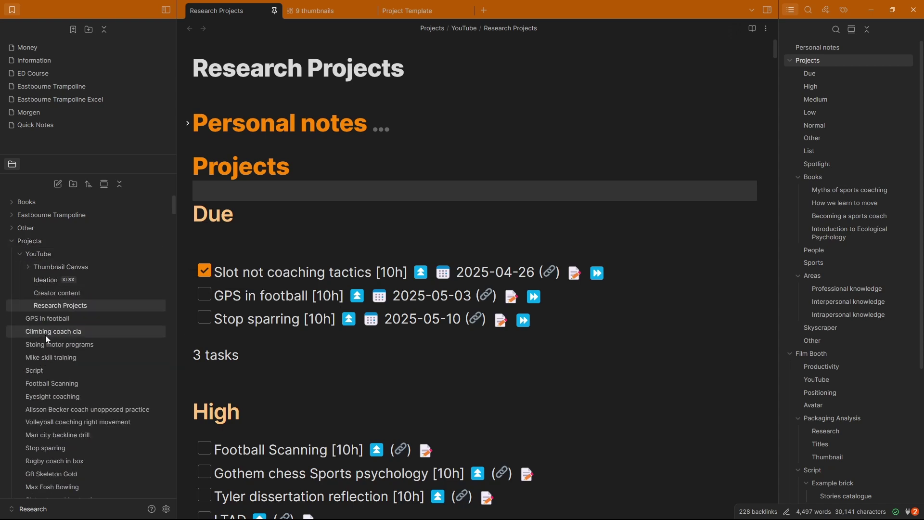
scroll(51, 334, "down", 5)
scroll(58, 342, "down", 5)
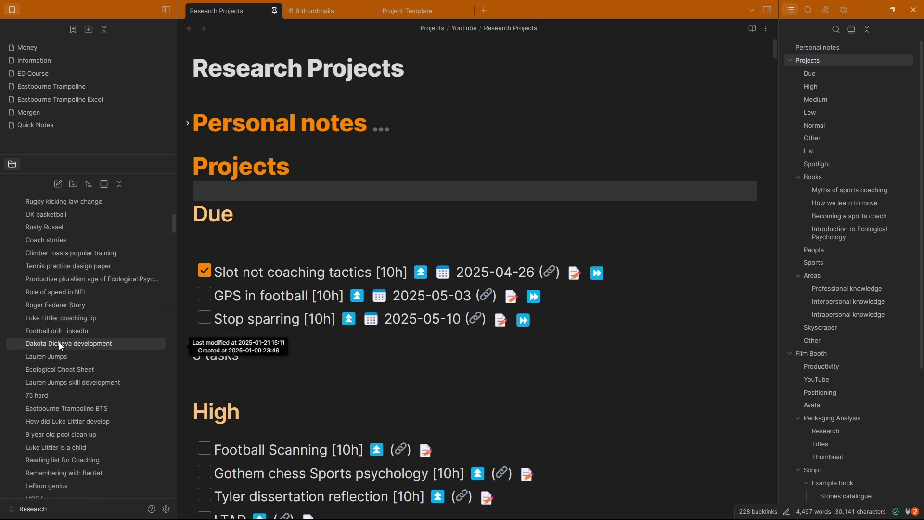
scroll(59, 338, "up", 8)
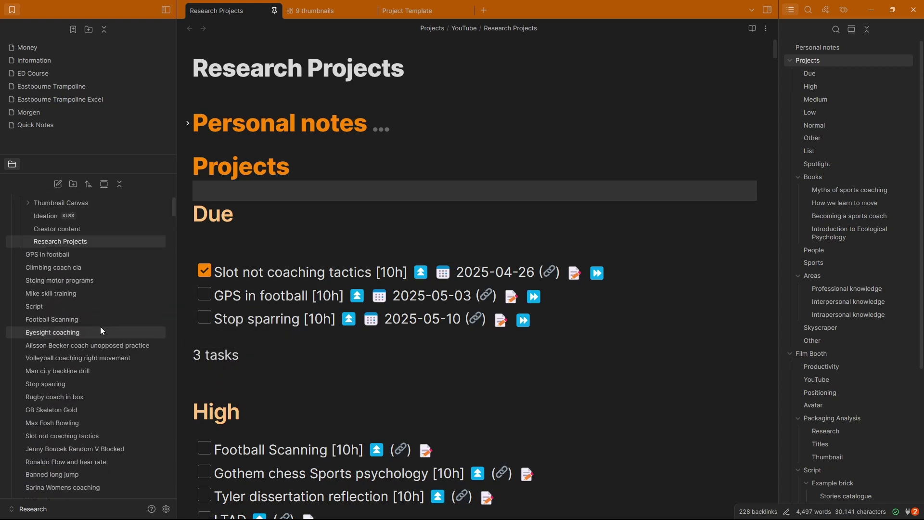
scroll(45, 310, "up", 2)
left_click(44, 246)
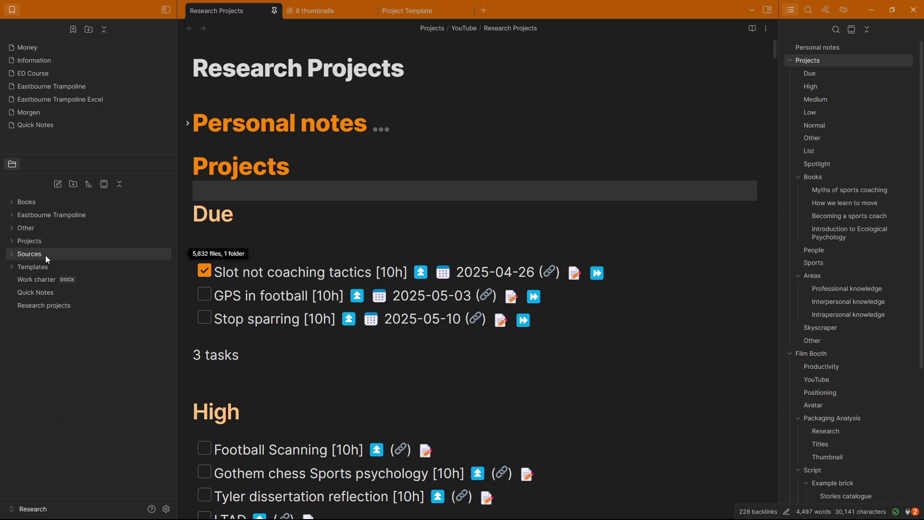
left_click(45, 254)
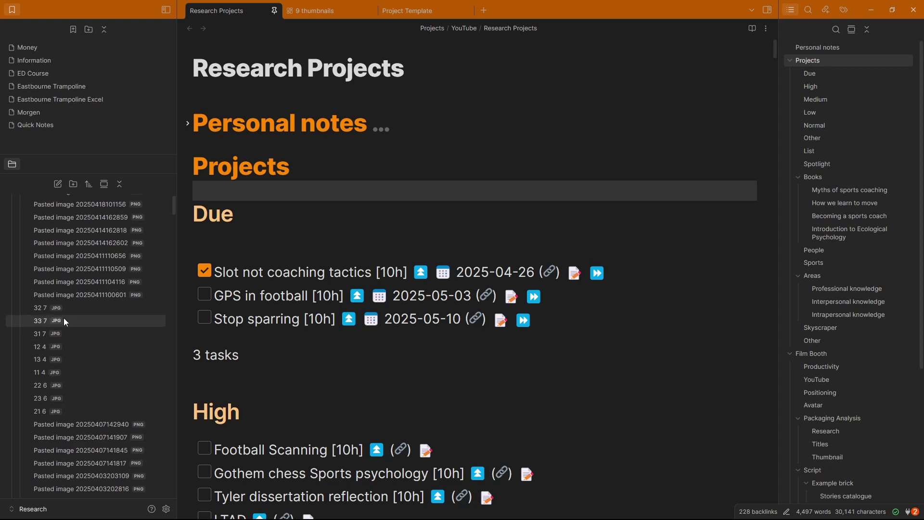
left_click(44, 268)
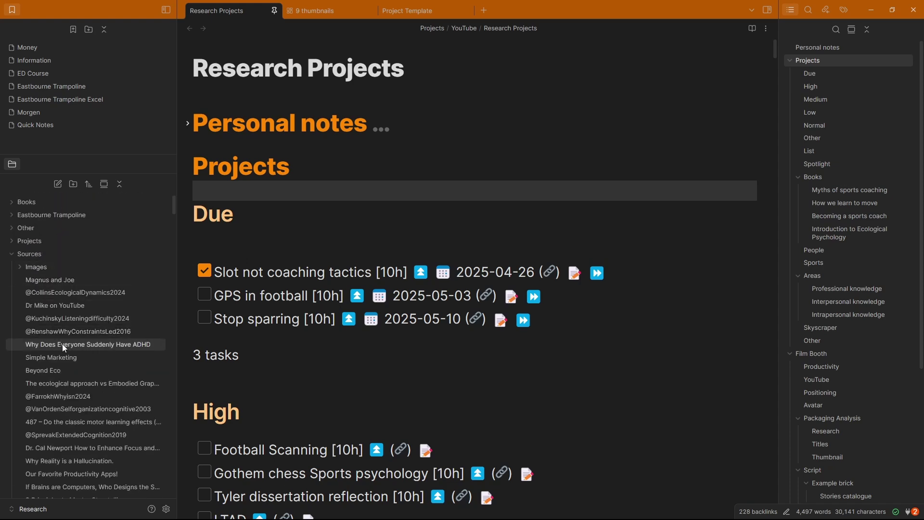
left_click(62, 344)
left_click(233, 136)
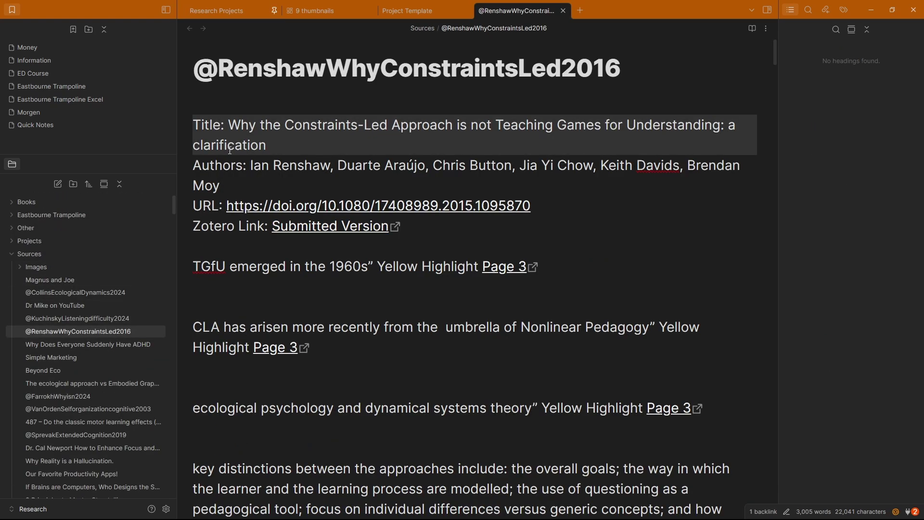
key("Down")
key("Down")
key("Down")
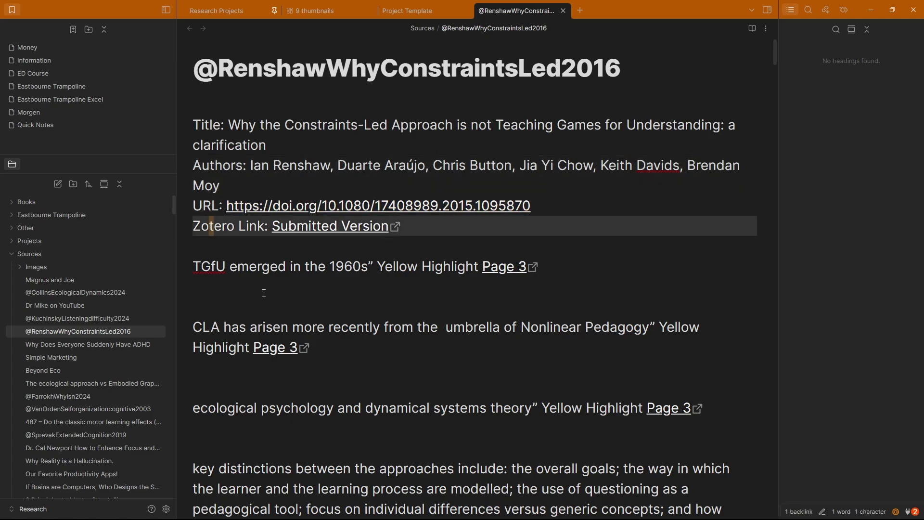
scroll(301, 234, "down", 10)
scroll(300, 234, "down", 20)
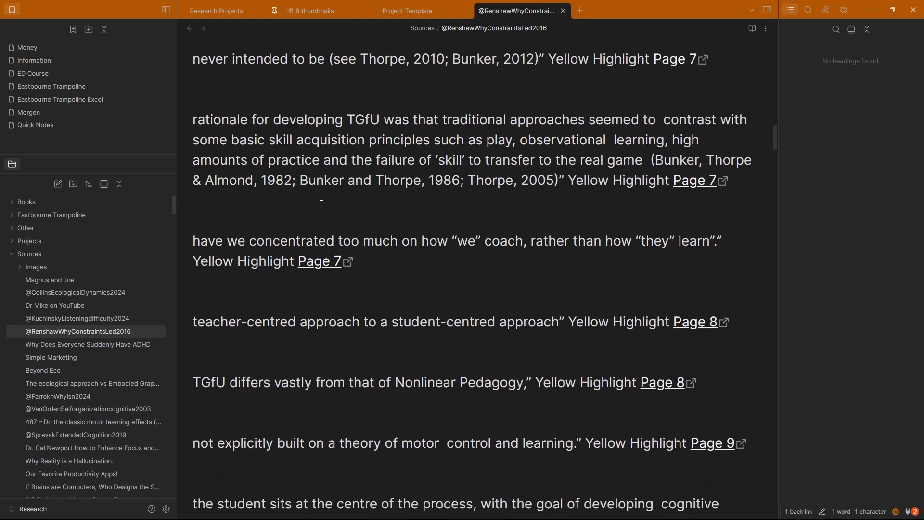
Step: Collapse Sources, expand Templates and open the Project Template note
left_click(320, 207)
left_click(29, 253)
left_click(46, 265)
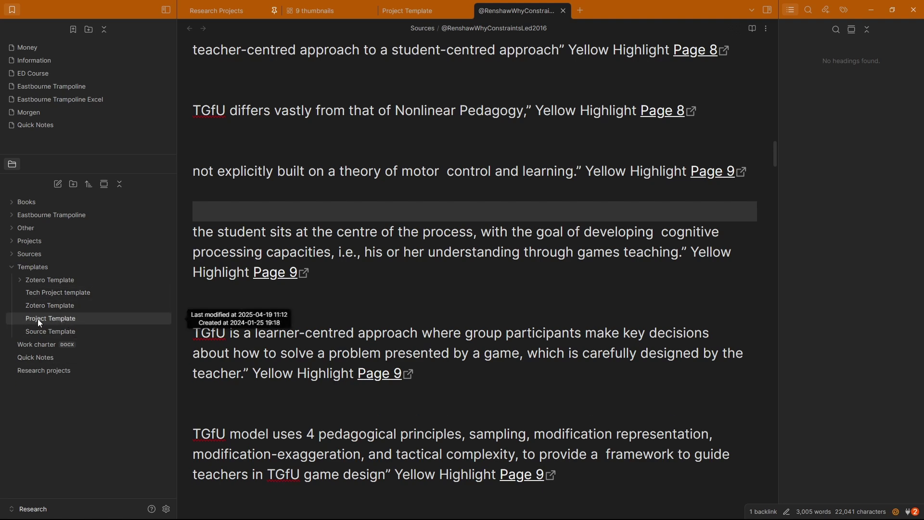
left_click(66, 320)
Step: Close the duplicate Project Template tab and look through its Packaging and Script sections
left_click(333, 265)
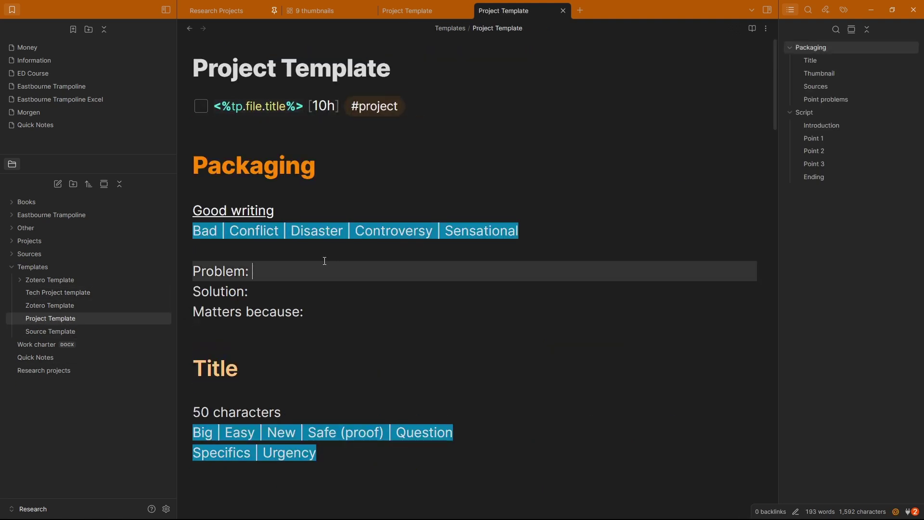
key("ctrl+w")
scroll(353, 250, "down", 5)
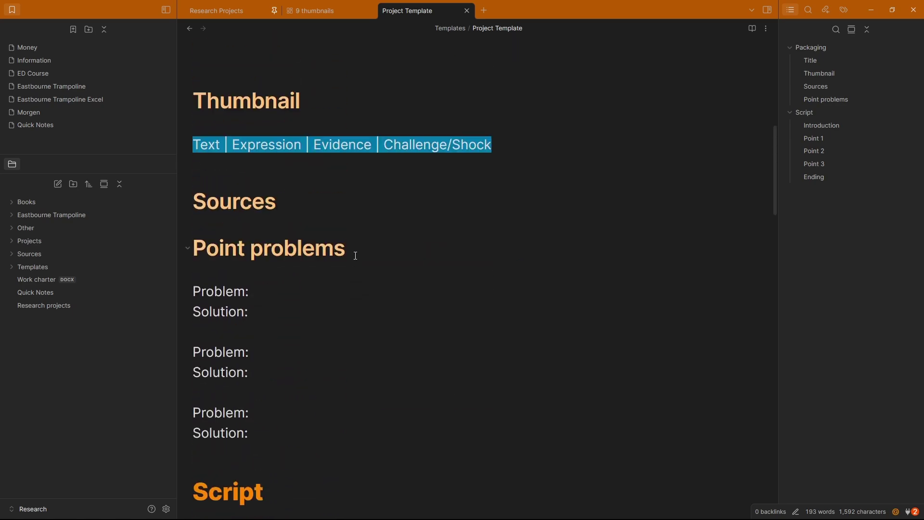
scroll(355, 255, "up", 10)
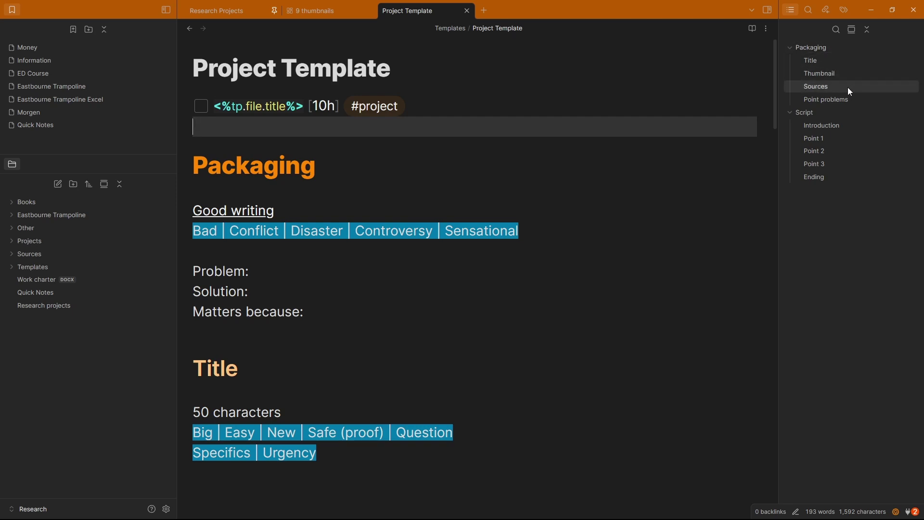
left_click(228, 195)
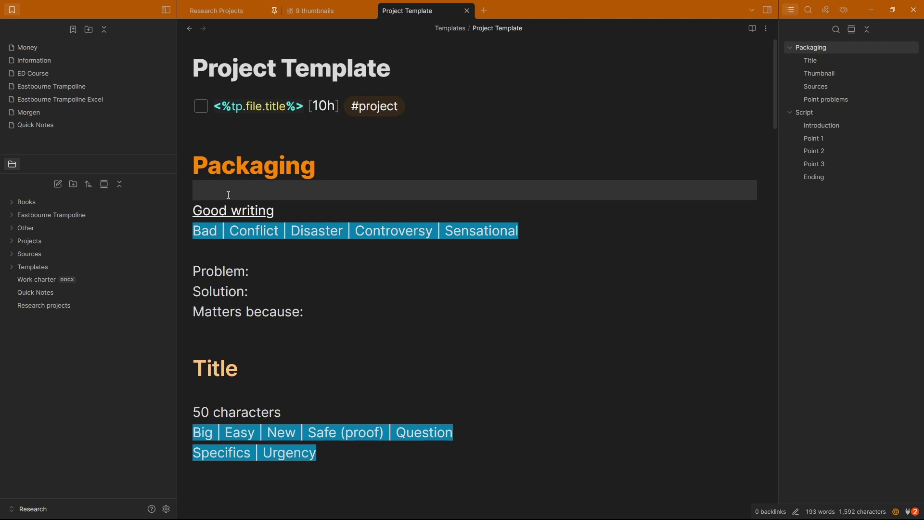
left_click(823, 113)
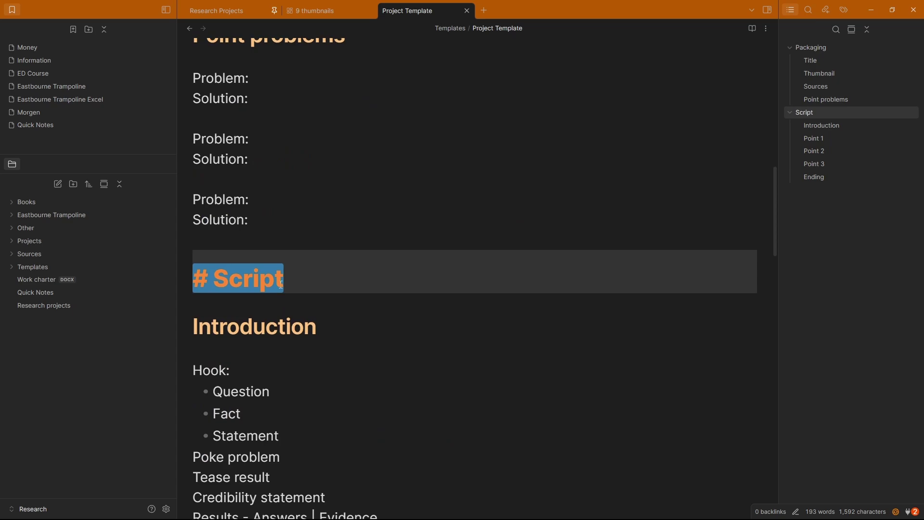
scroll(301, 103, "down", 5)
scroll(300, 344, "down", 5)
scroll(311, 331, "up", 3)
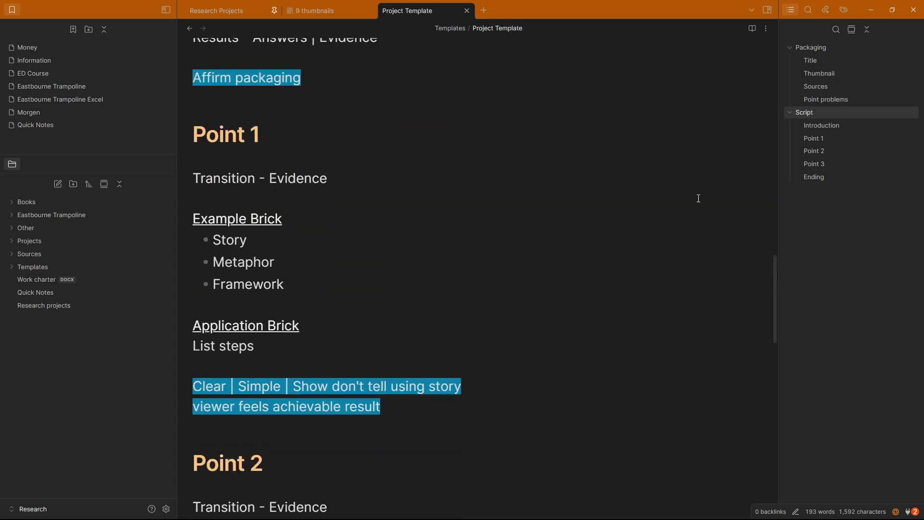
left_click(845, 47)
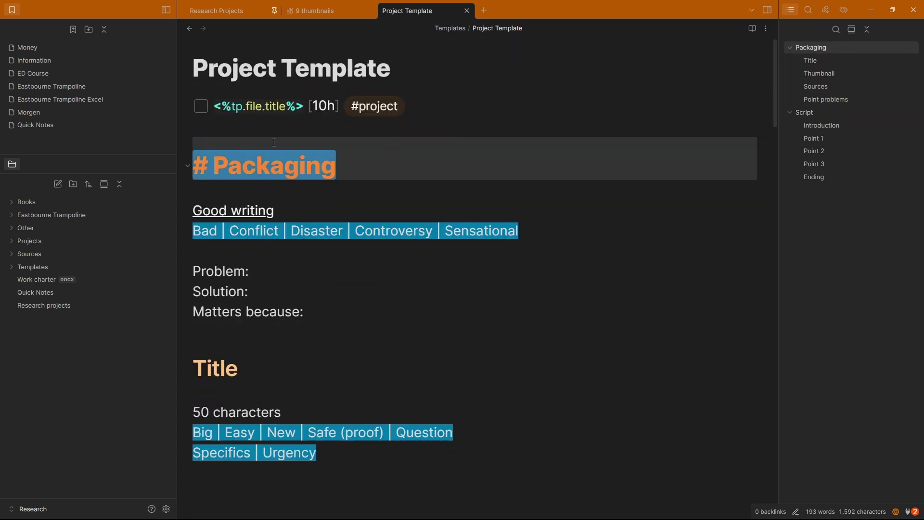
Step: Inspect the #project task line's tp.file.title placeholder and 10h estimate in Source mode, then Live Preview
left_click(277, 106)
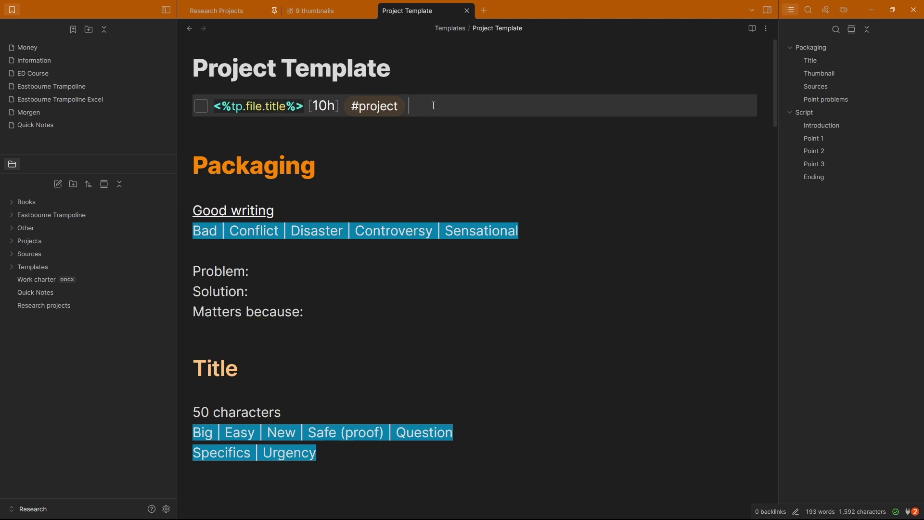
left_click(765, 29)
left_click(698, 64)
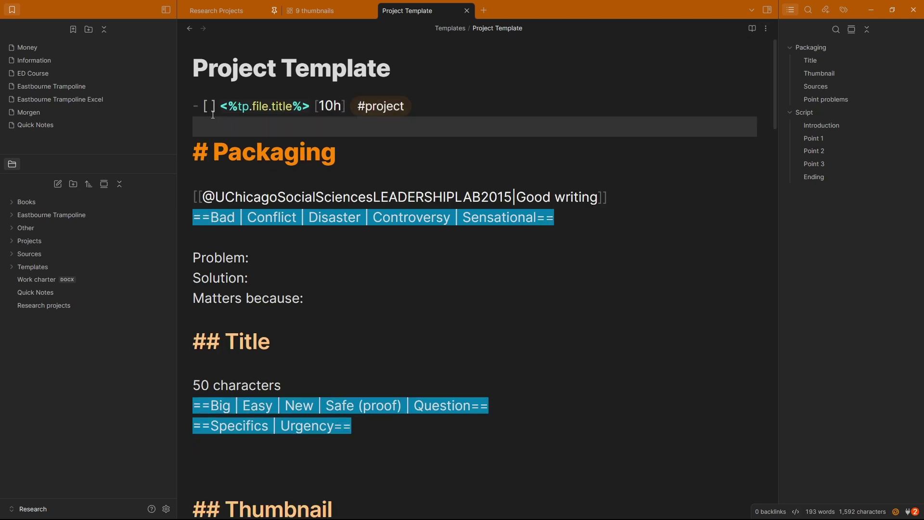
left_click(192, 106)
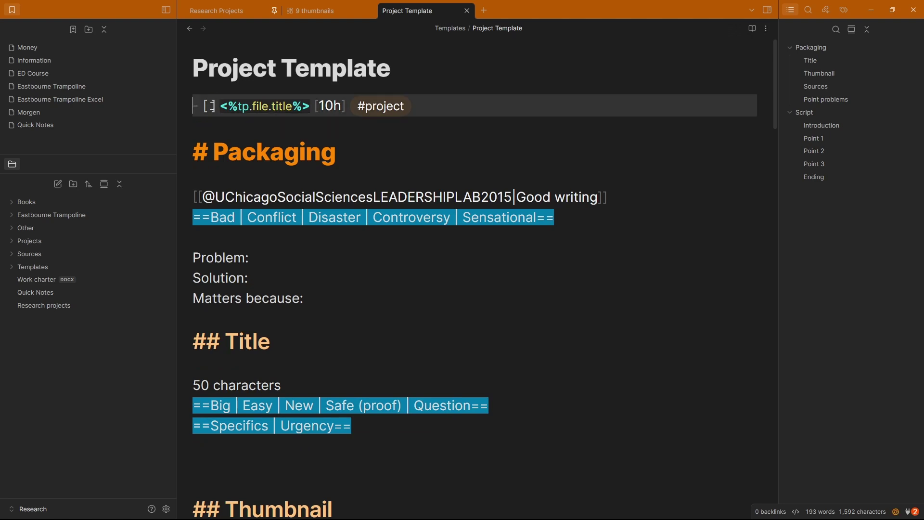
left_click(325, 106)
left_click(310, 128)
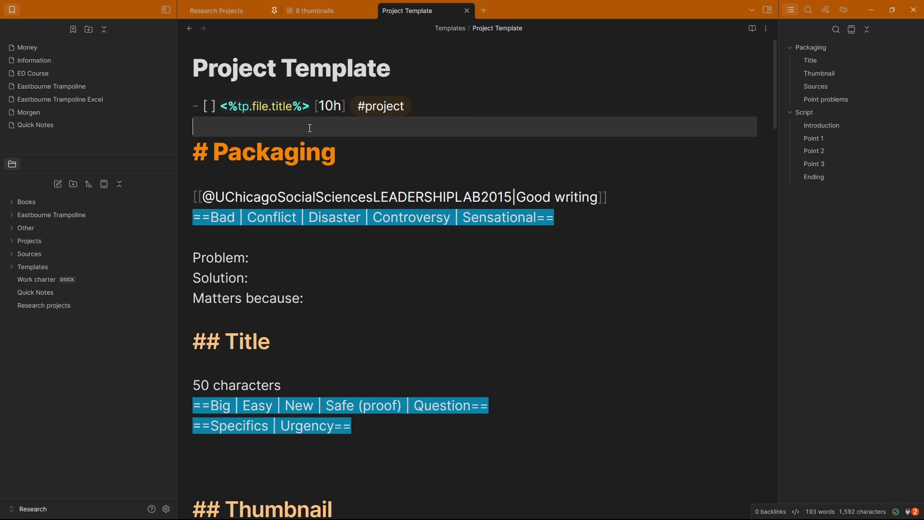
left_click(430, 101)
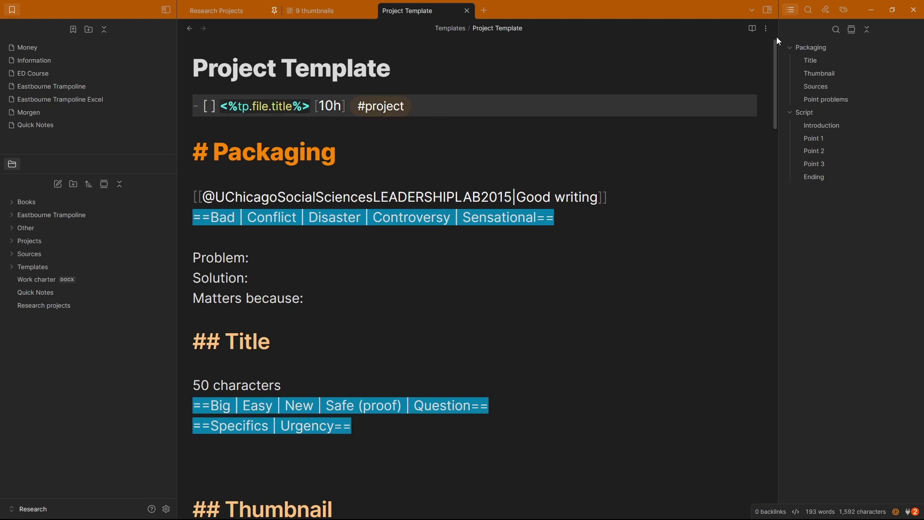
key("ctrl+e")
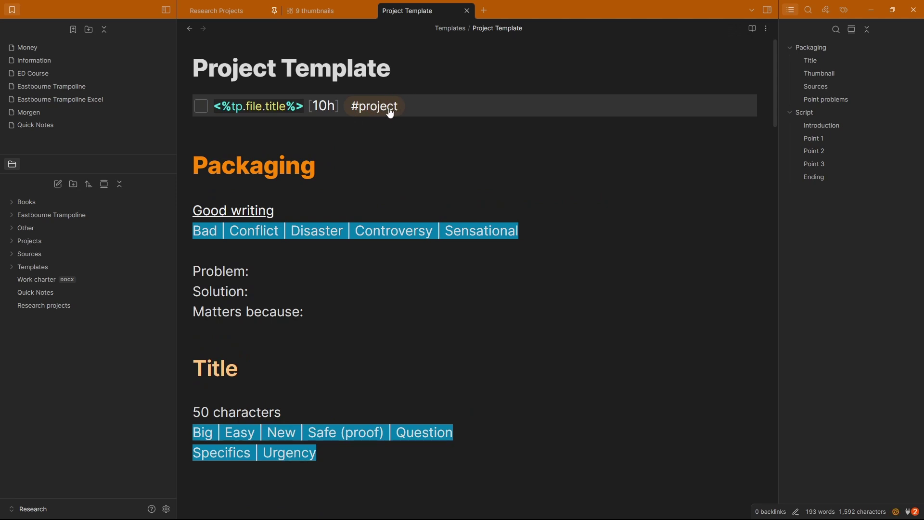
left_click_drag(221, 108, 298, 110)
left_click(295, 118)
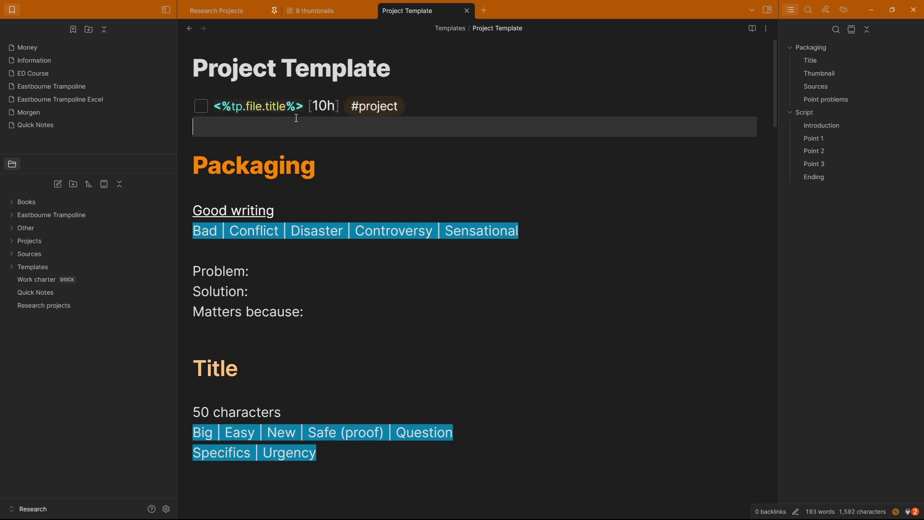
key("ctrl+comma")
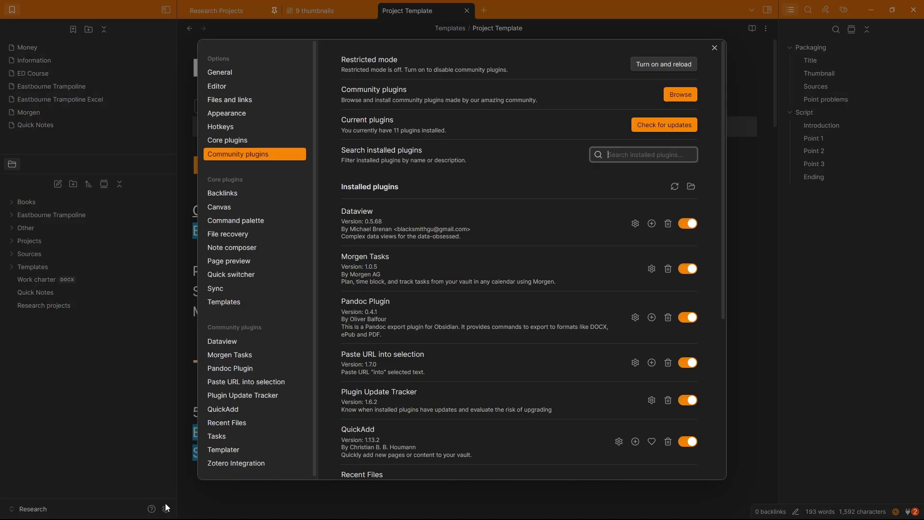
scroll(455, 197, "down", 1)
scroll(455, 199, "down", 5)
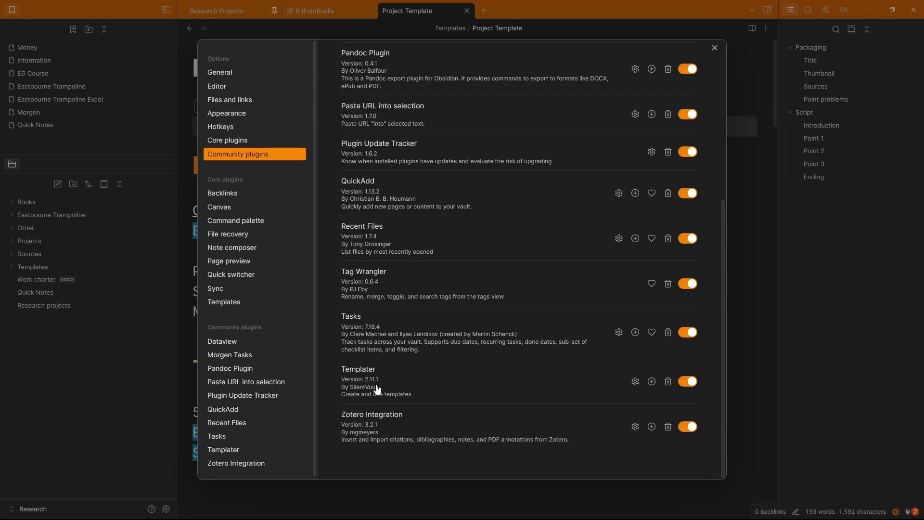
left_click(619, 239)
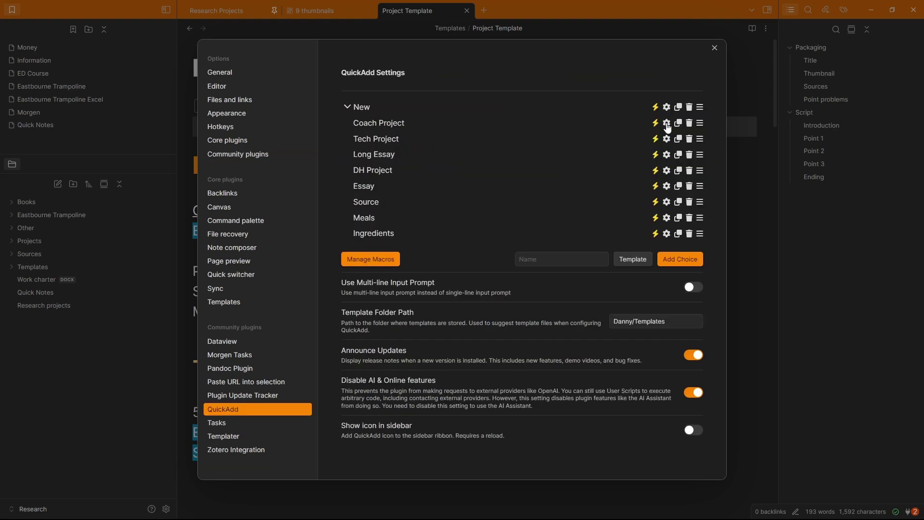
left_click(666, 123)
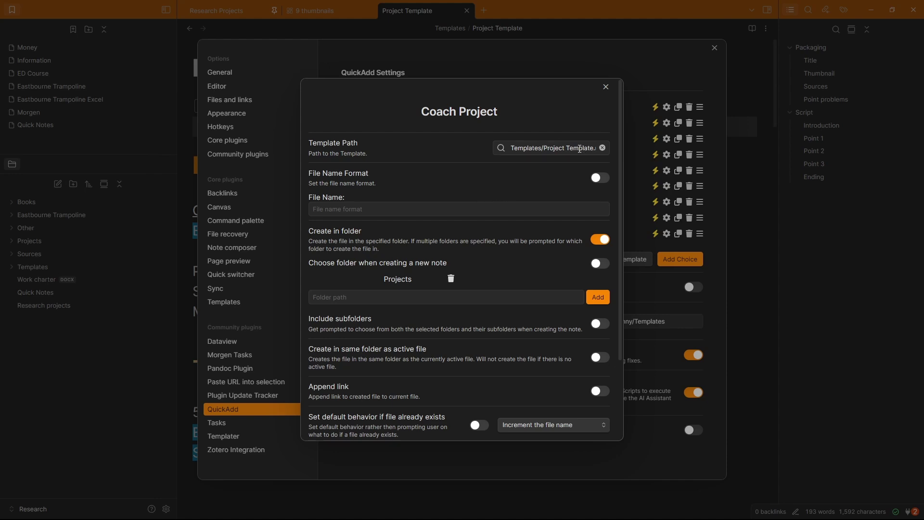
scroll(397, 226, "down", 2)
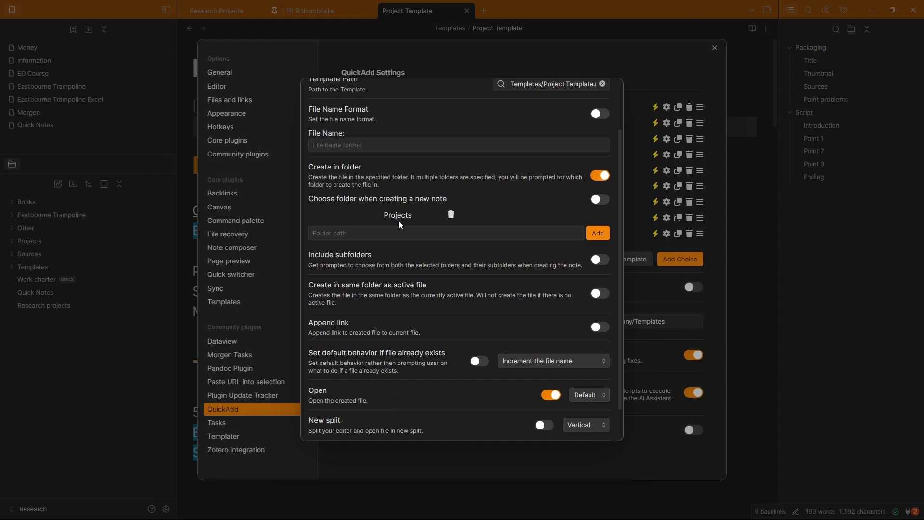
scroll(399, 224, "down", 1)
key("Escape")
key("Escape")
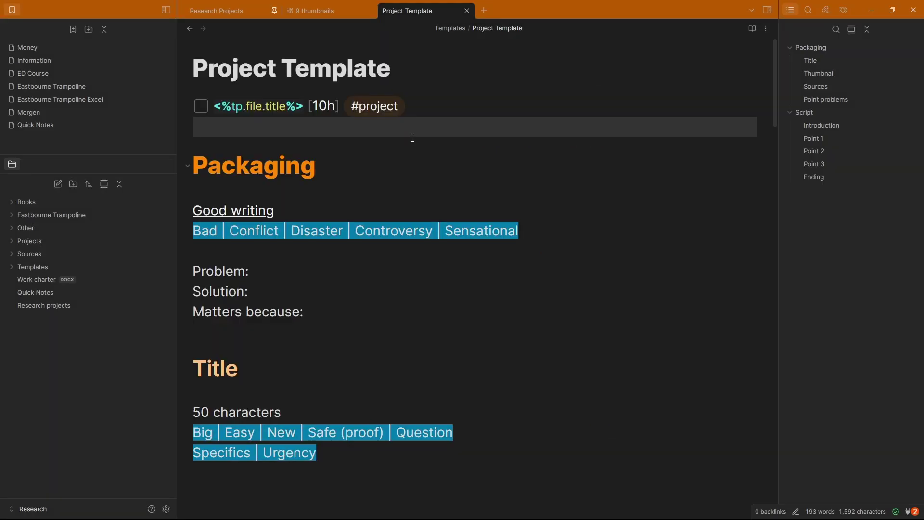
Step: Use QuickAdd's Coach Project choice to create 'New project' with a New project [10h] #project task
key("alt+q")
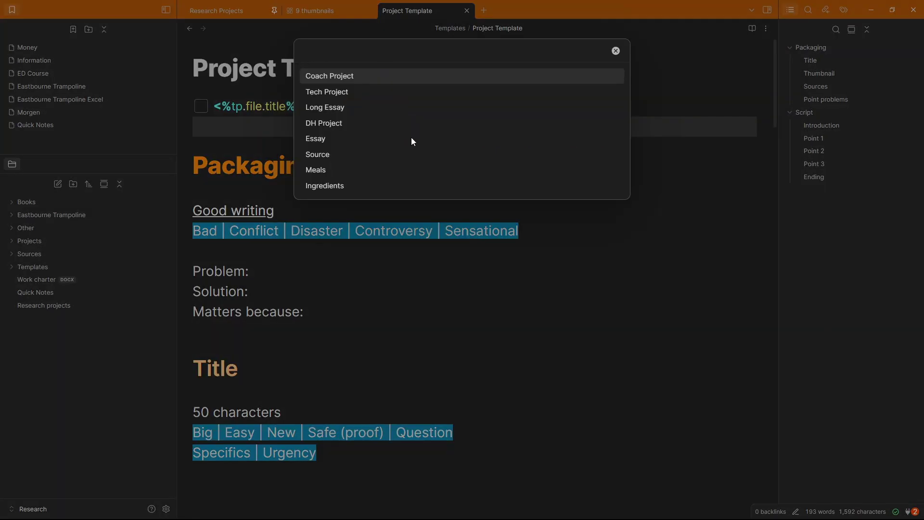
key("Return")
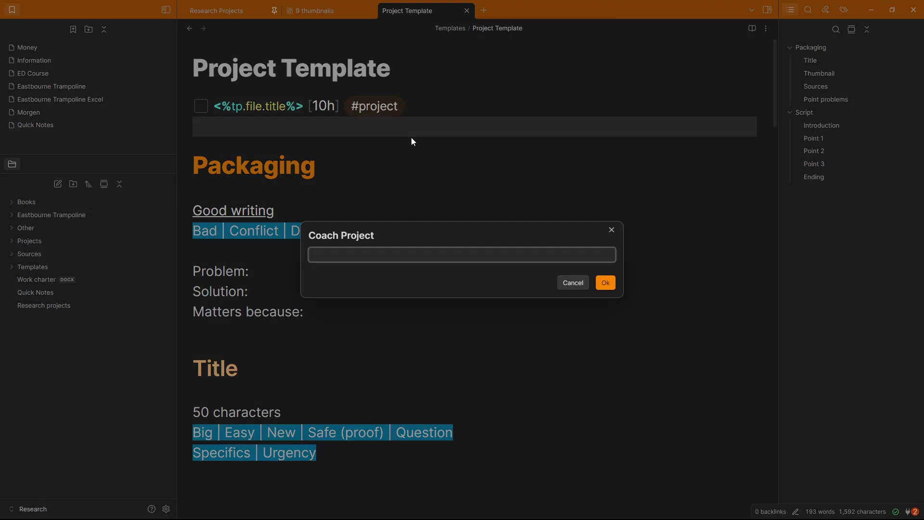
type("New project")
key("Return")
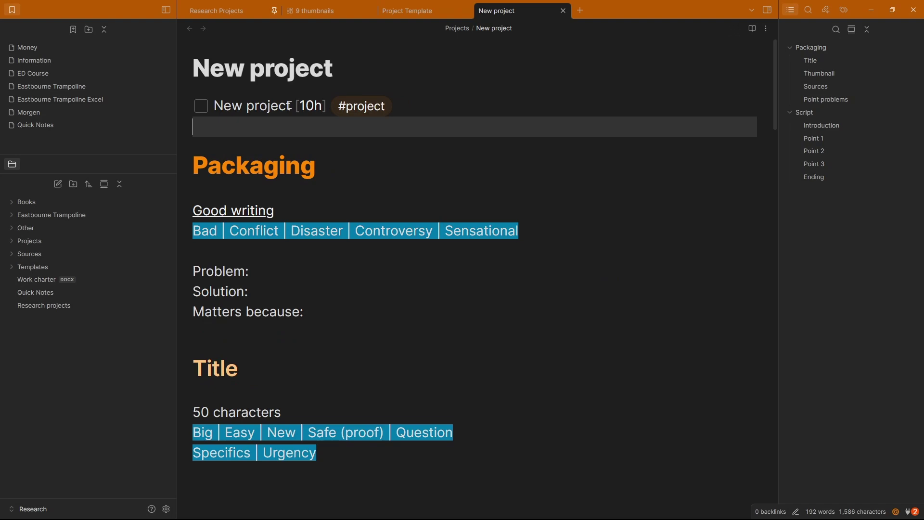
left_click(289, 105)
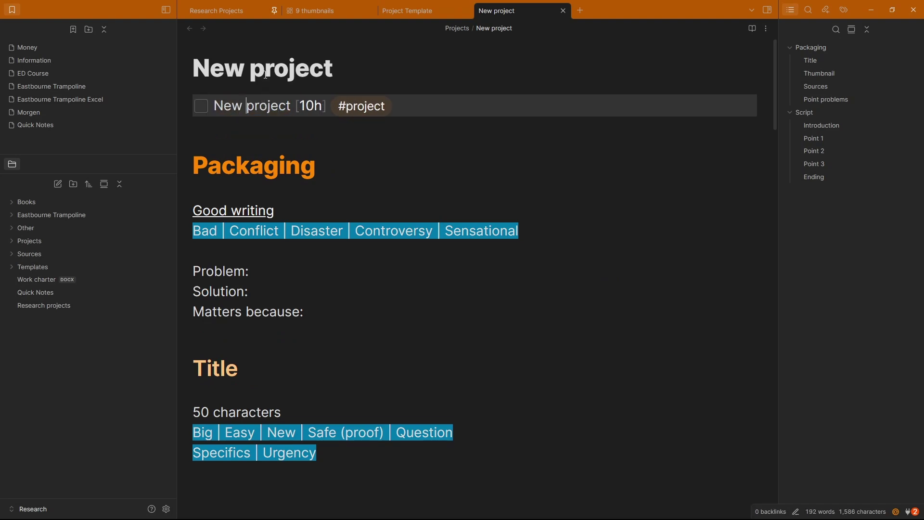
left_click(312, 131)
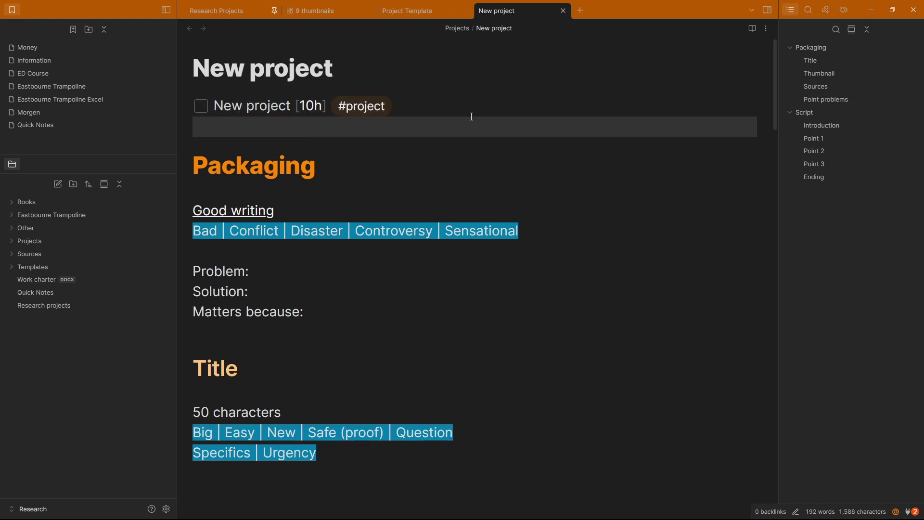
right_click(61, 239)
Step: Create a new note named 'New Project 1' in the Projects folder
left_click(94, 250)
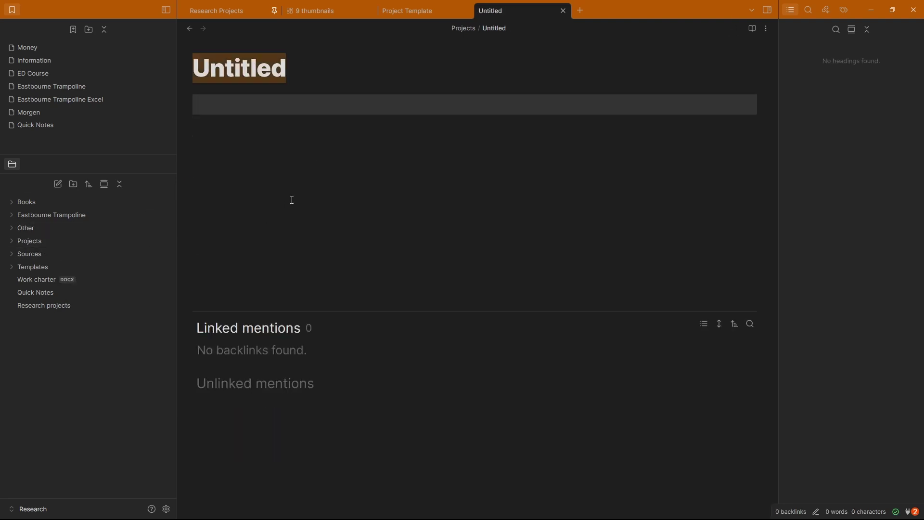
type("New Proj")
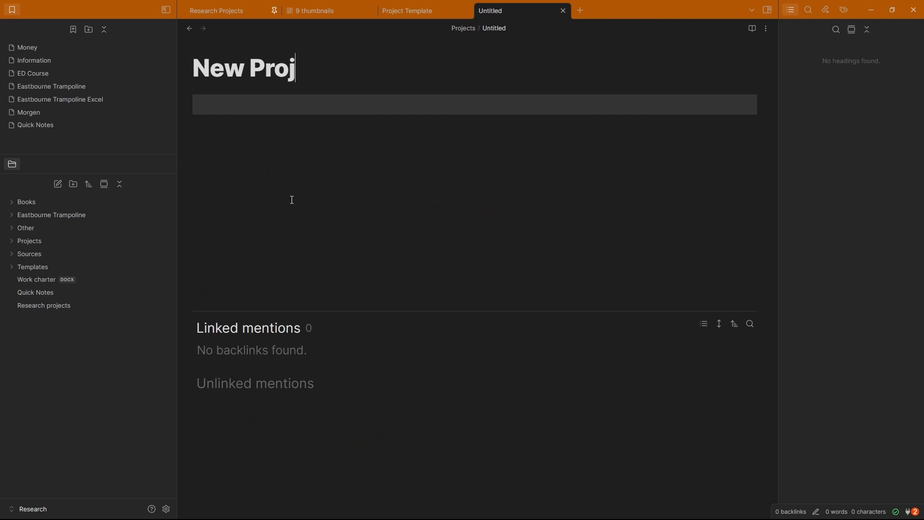
type("ect 1")
left_click(273, 104)
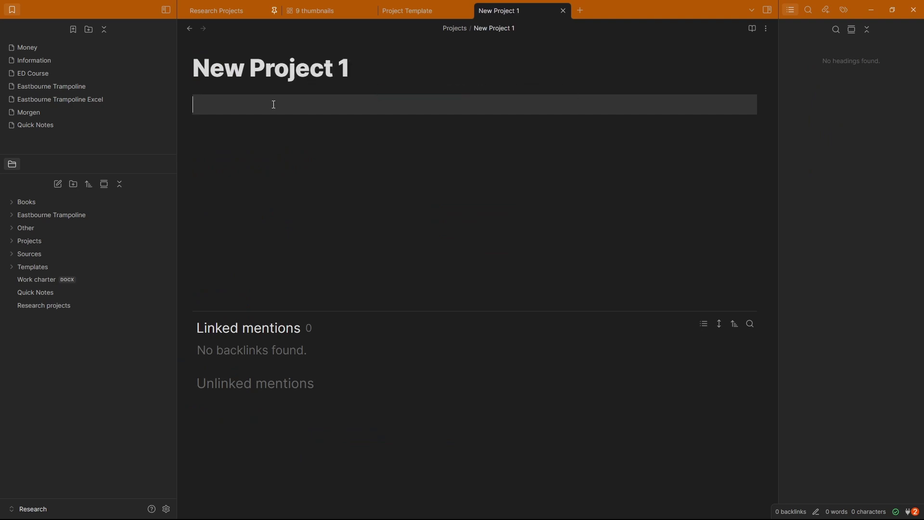
Step: Insert Project Template and replace the title placeholder so the task reads New Project 1 [10h] #project
key("ctrl+p")
type("template")
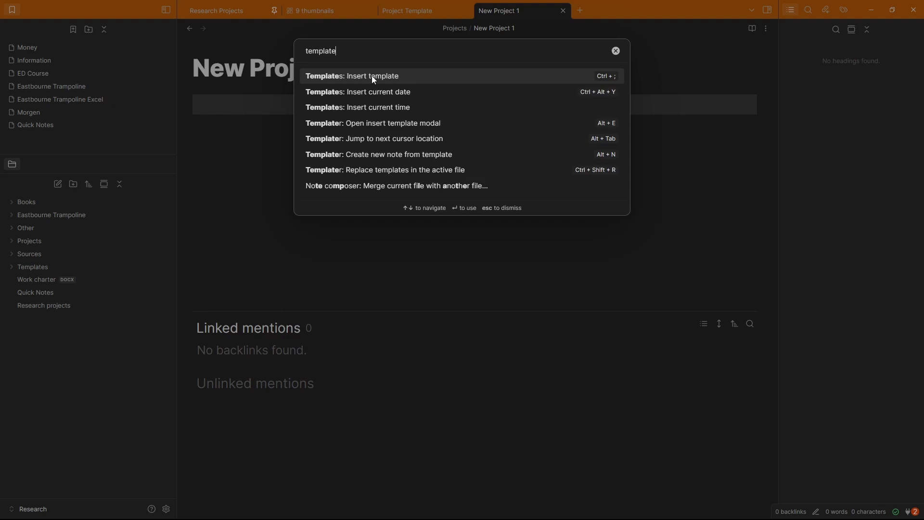
left_click(372, 76)
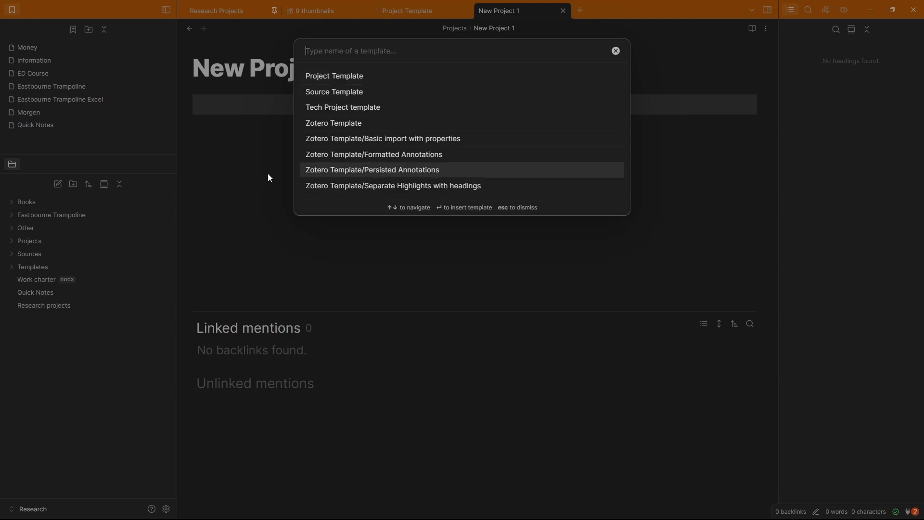
left_click(354, 76)
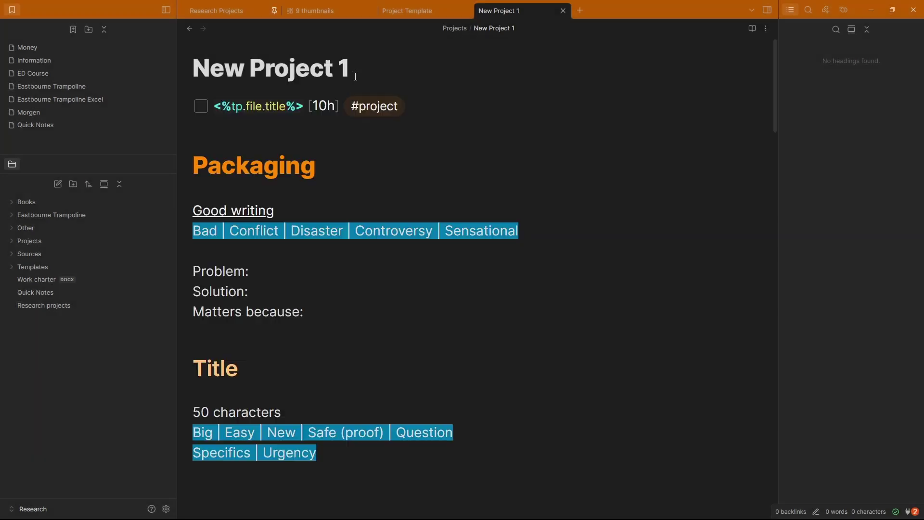
left_click(276, 106)
left_click_drag(303, 107, 213, 106)
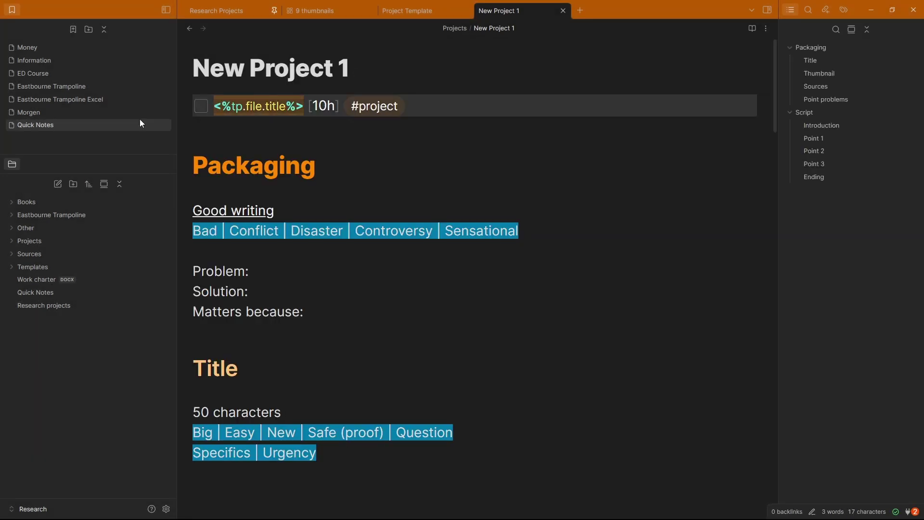
key("BackSpace")
type("New Proje")
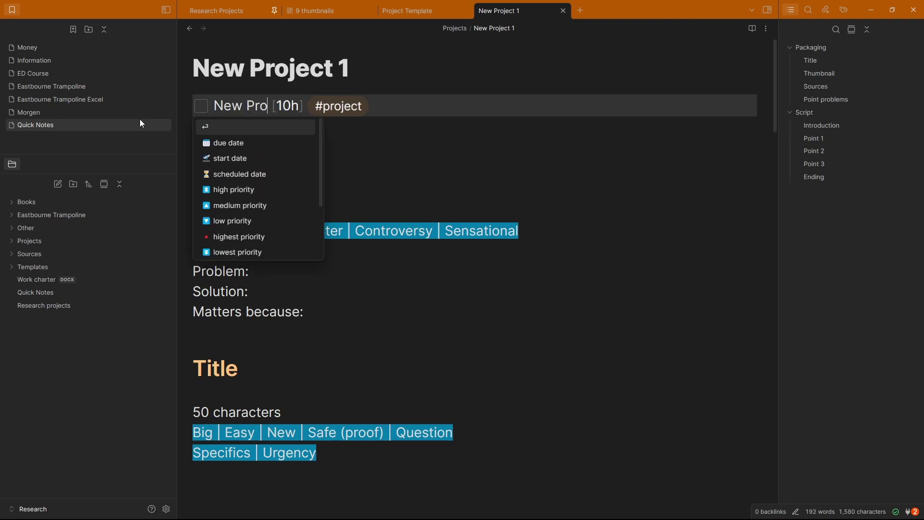
type("ct 1")
key("Return")
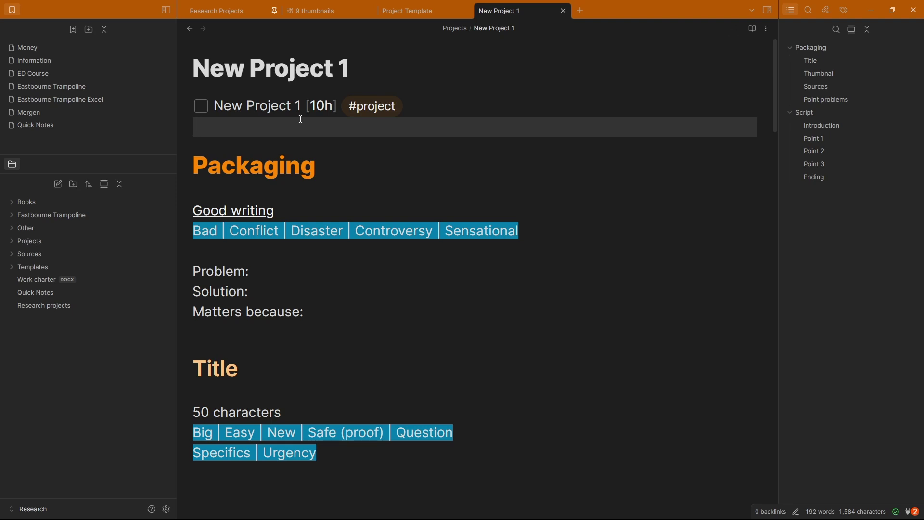
key("ctrl+z")
Step: Update the Tasks community plugin from 7.18.4 to 7.19.1 in Settings
left_click(265, 107)
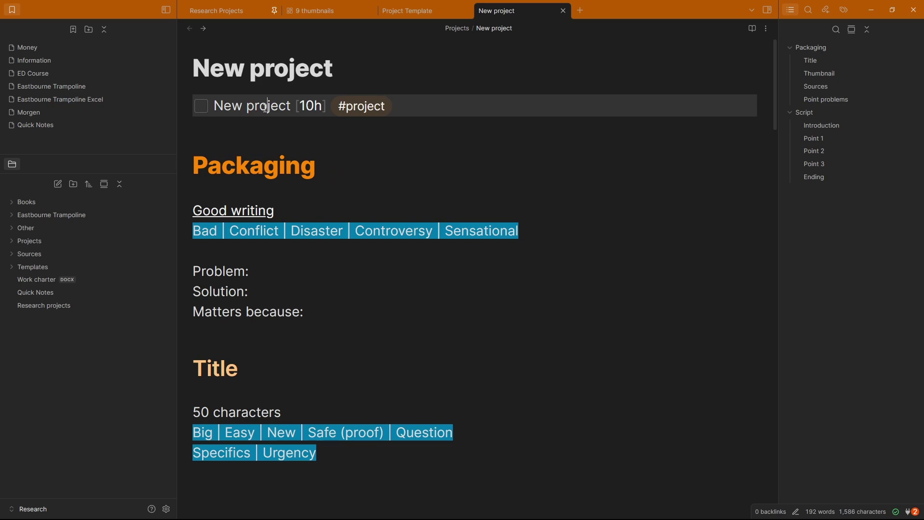
key("ctrl+comma")
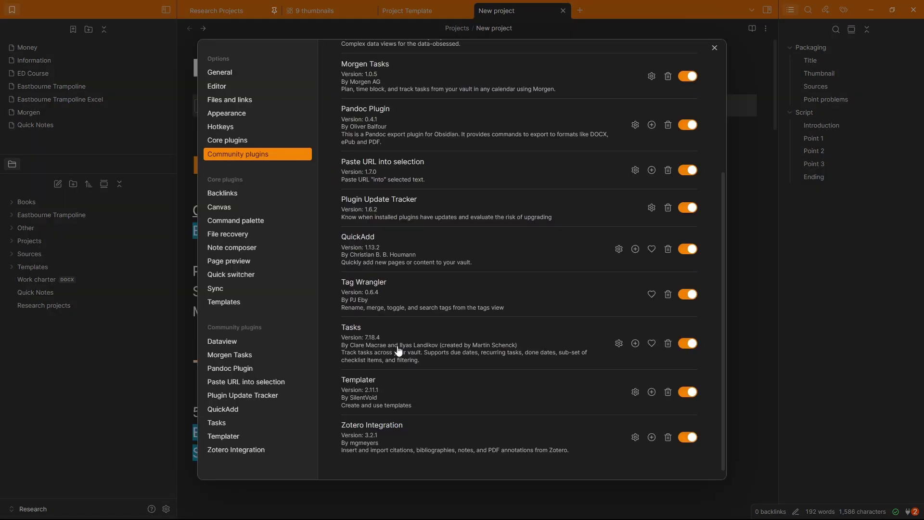
left_click(351, 329)
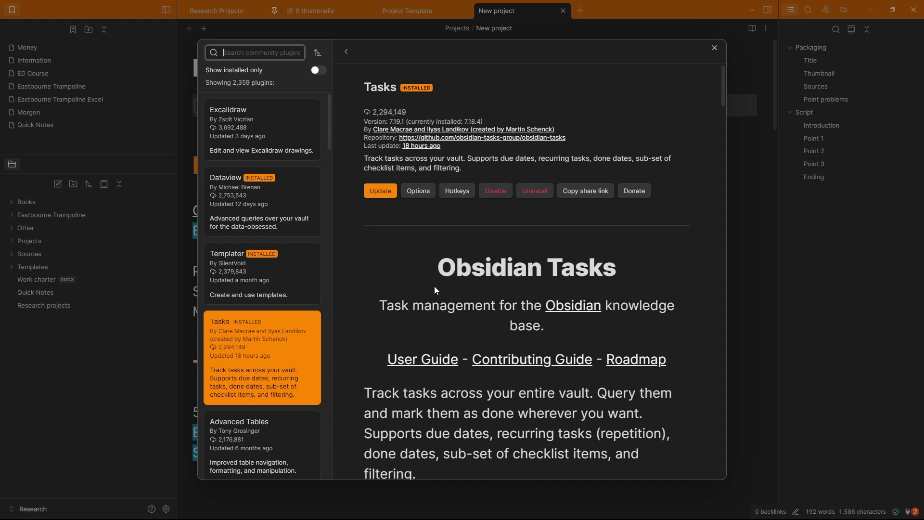
scroll(510, 296, "down", 5)
scroll(510, 296, "up", 5)
left_click(389, 159)
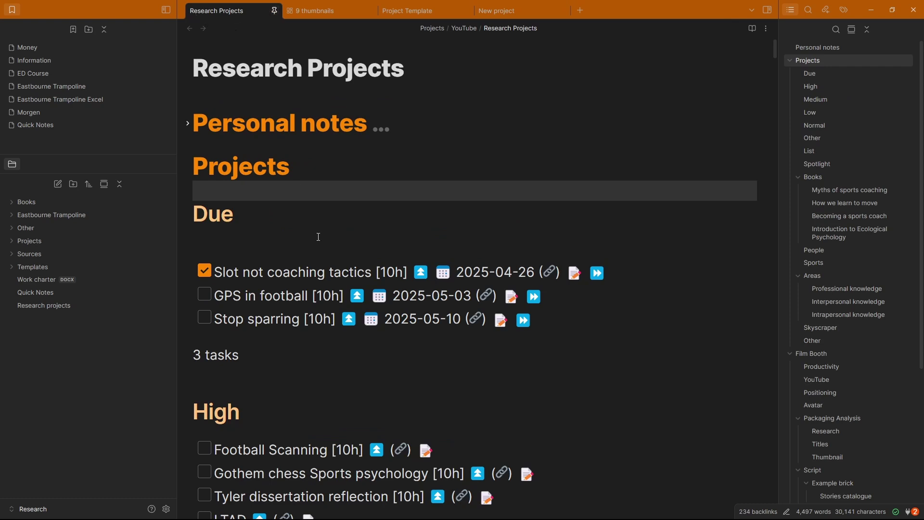
Step: Set the Slot not coaching tactics task to In Progress and scroll through the Due, High and Medium lists
scroll(318, 236, "down", 2)
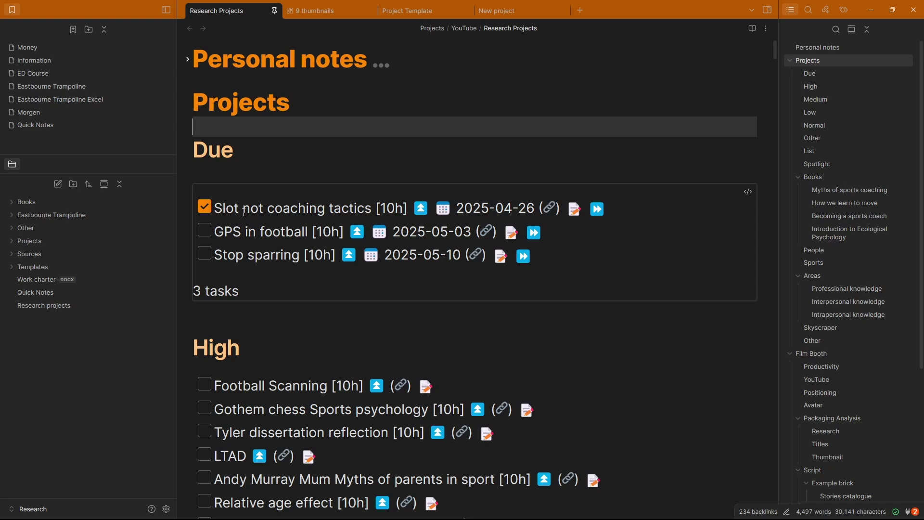
right_click(205, 233)
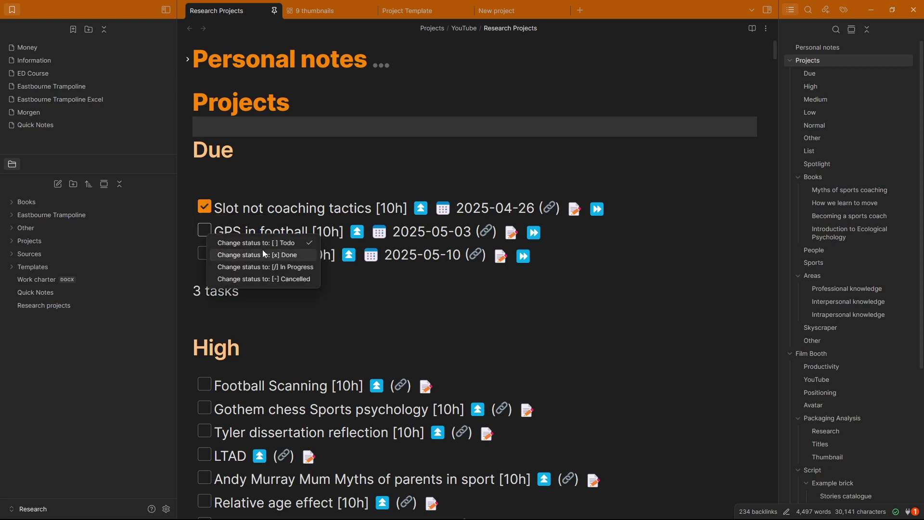
left_click(270, 267)
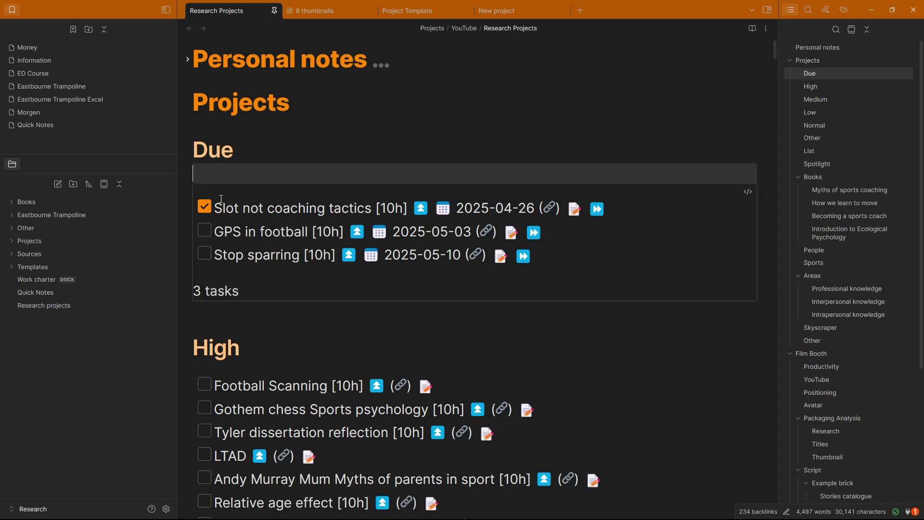
right_click(206, 211)
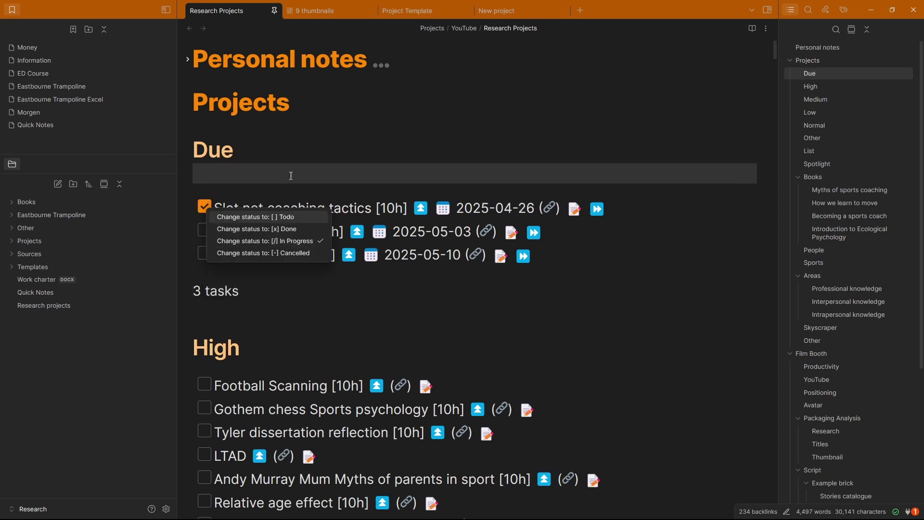
left_click(285, 240)
scroll(212, 192, "down", 3)
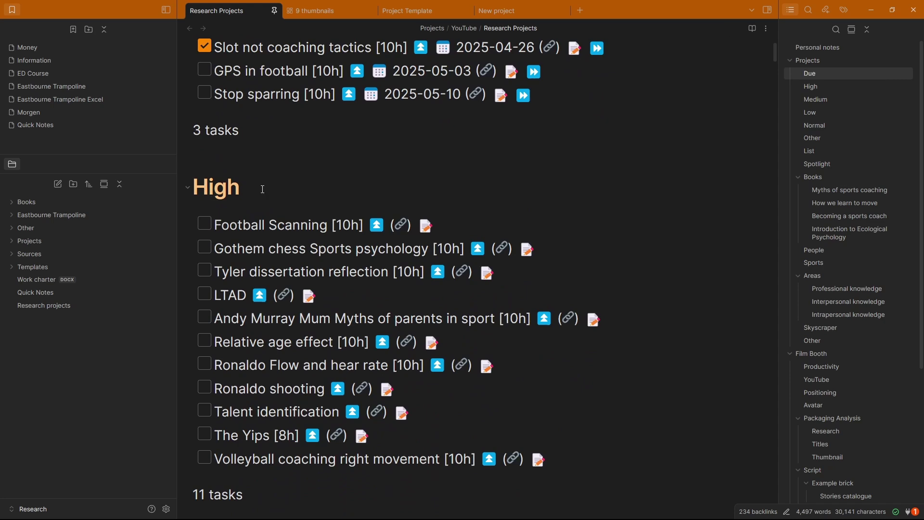
scroll(262, 189, "down", 6)
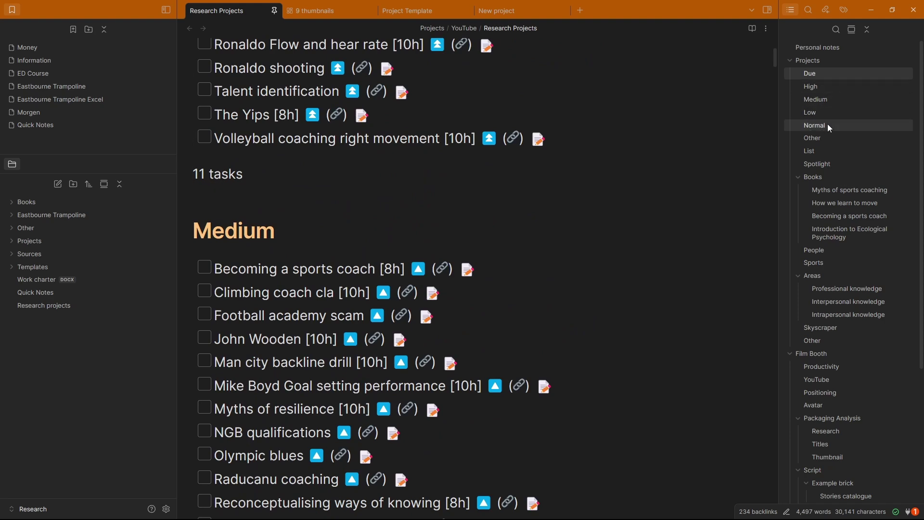
scroll(380, 260, "up", 5)
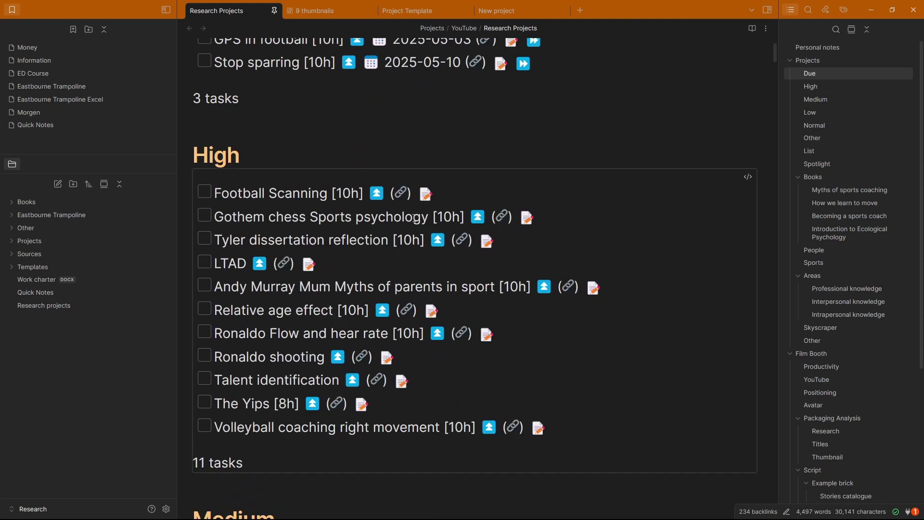
scroll(415, 218, "up", 4)
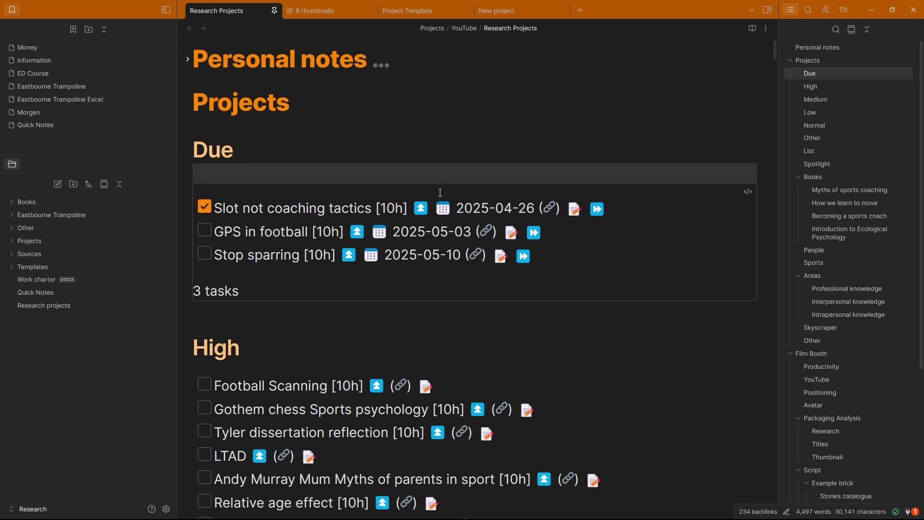
Step: Check the Slot task's due date, view its linked note's Packaging and Sources, then close it
left_click(447, 211)
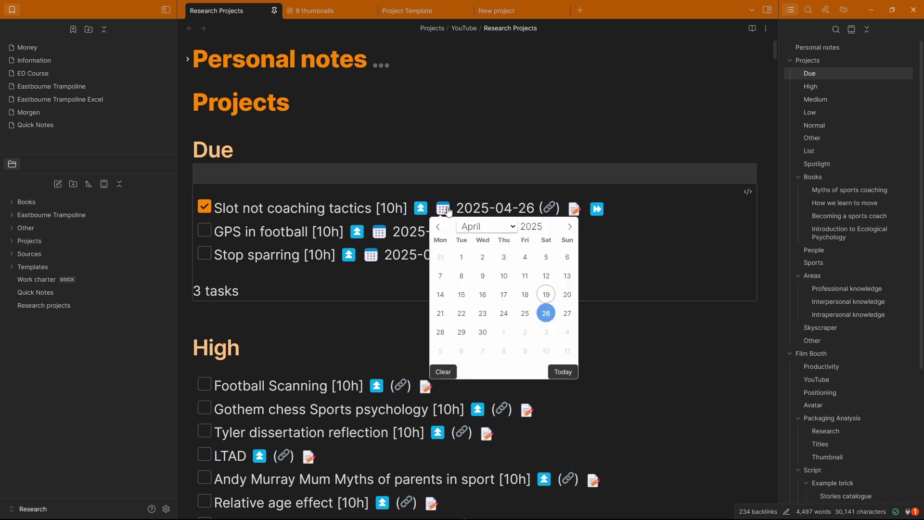
left_click(516, 190)
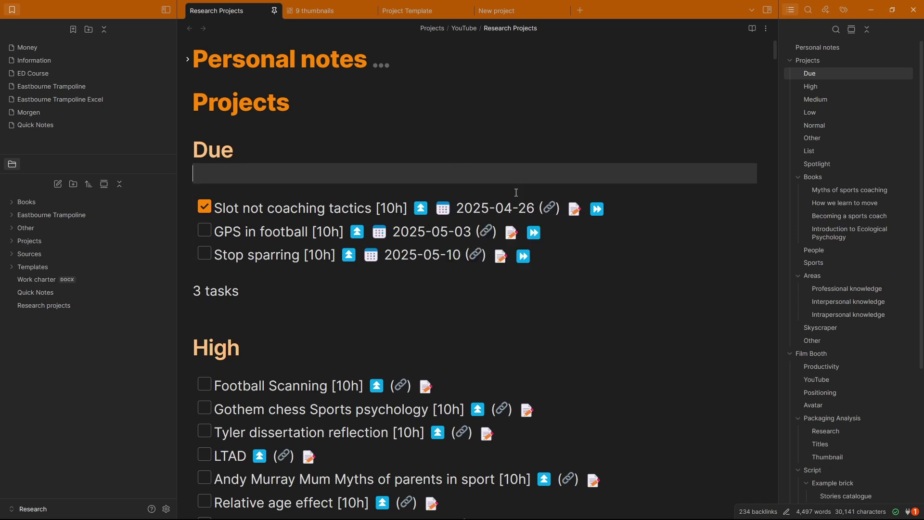
left_click(553, 215)
left_click(526, 156)
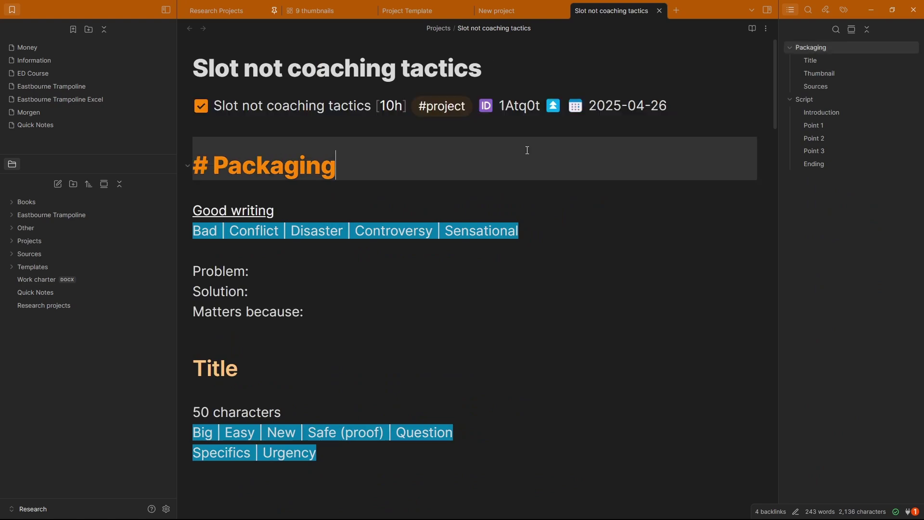
scroll(403, 274, "down", 8)
left_click(402, 275)
left_click(312, 319)
scroll(313, 322, "down", 3)
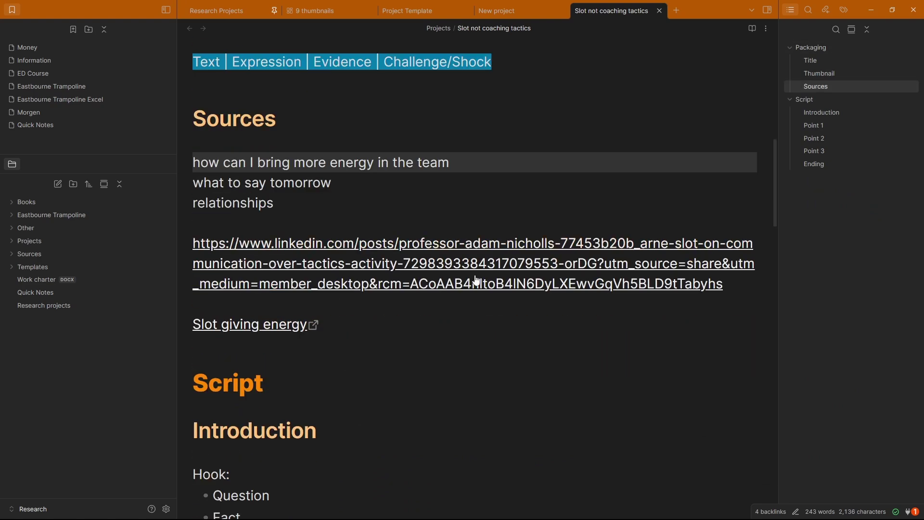
middle_click(612, 11)
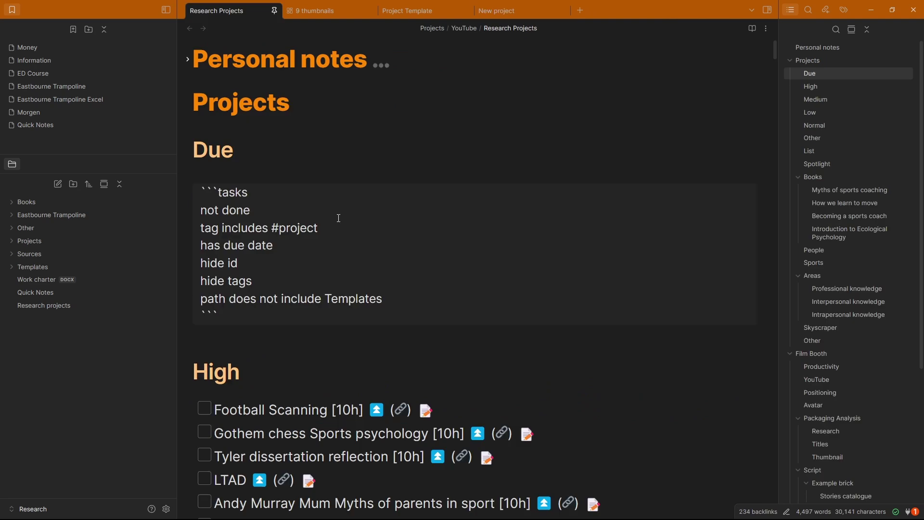
key("shift+Home")
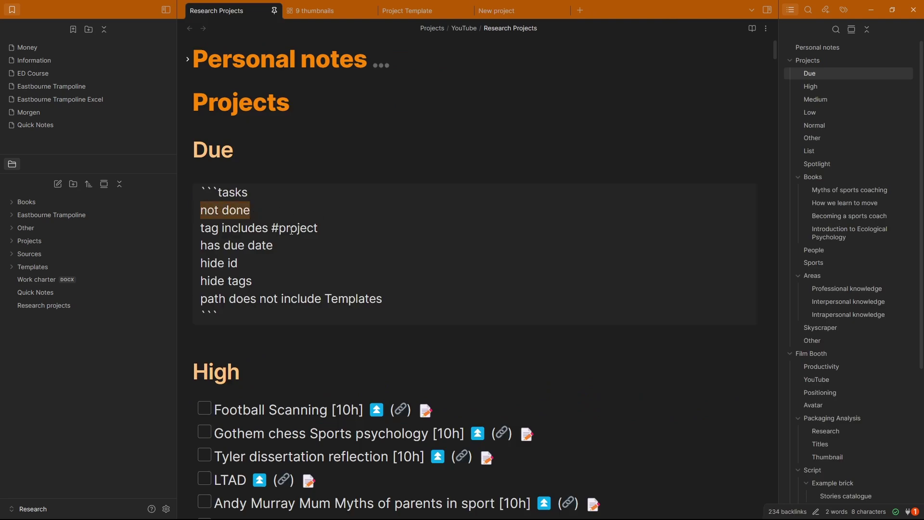
double_click(275, 229)
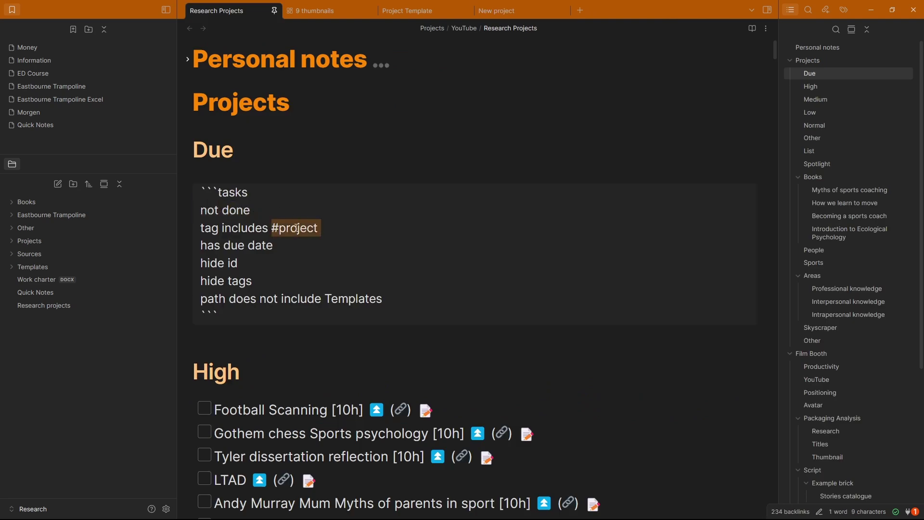
left_click_drag(278, 245, 197, 250)
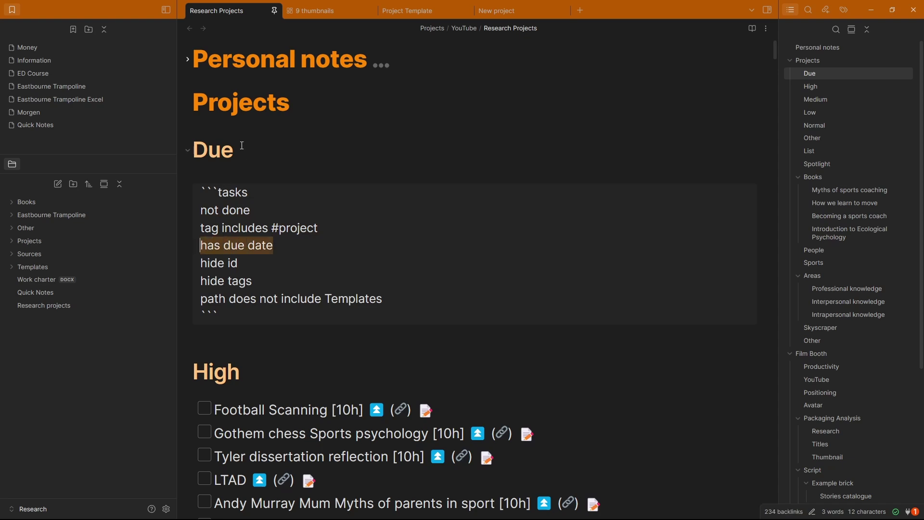
left_click(245, 264)
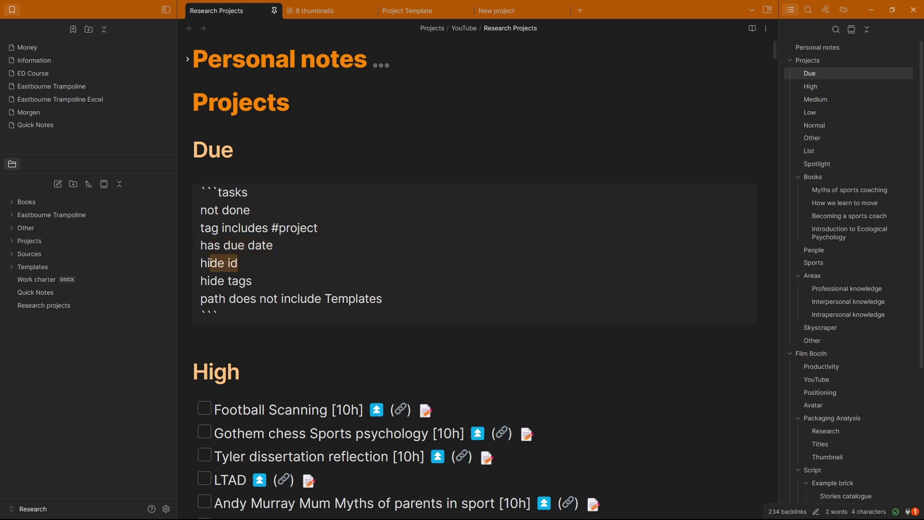
key("shift+Home")
left_click(254, 282)
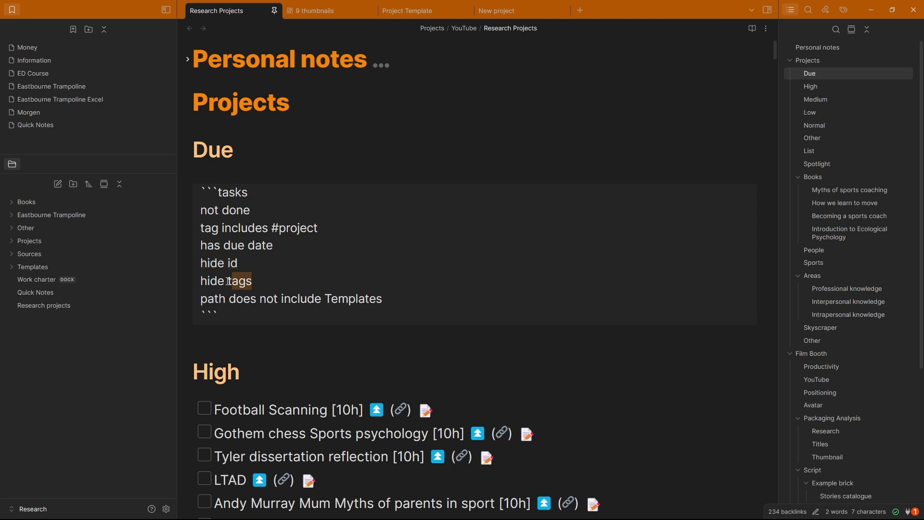
key("shift+Home")
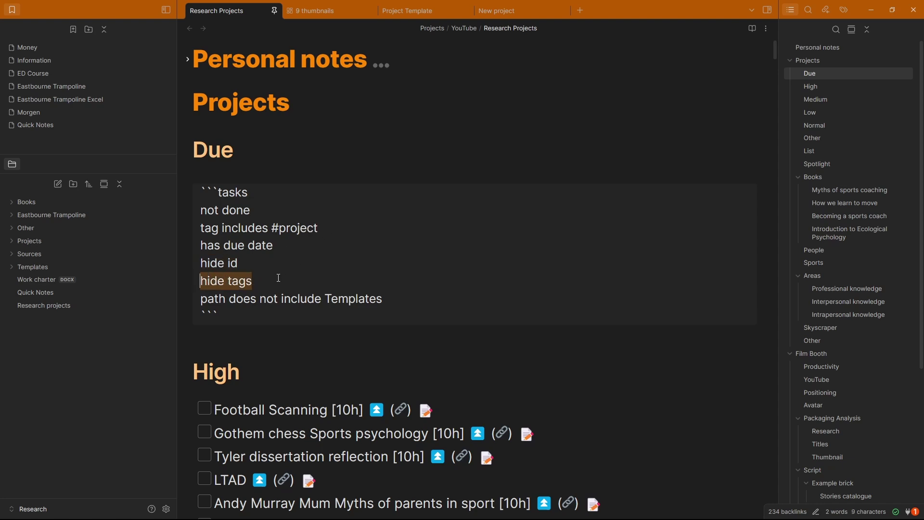
left_click(273, 300)
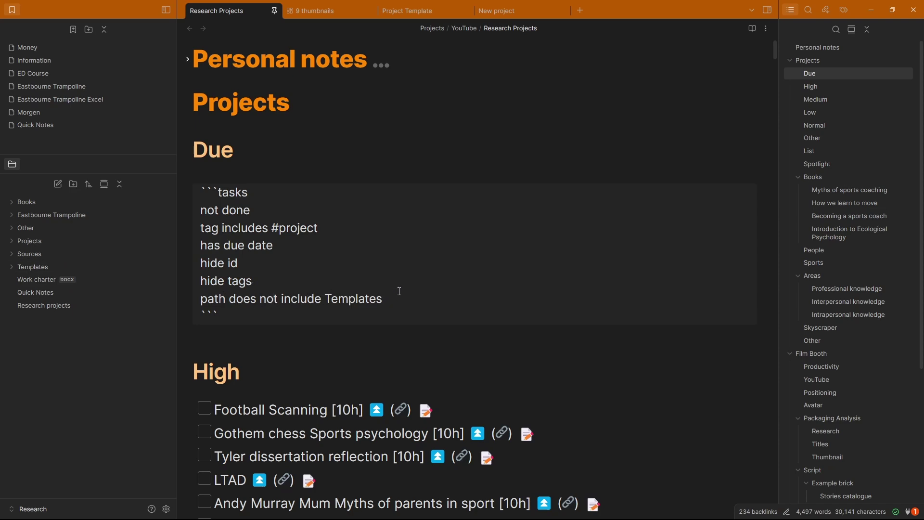
scroll(698, 186, "down", 4)
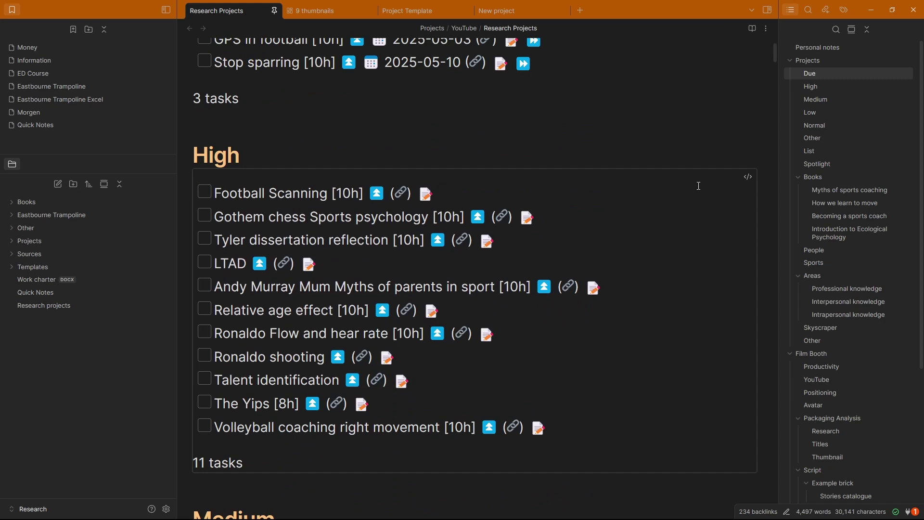
left_click(748, 177)
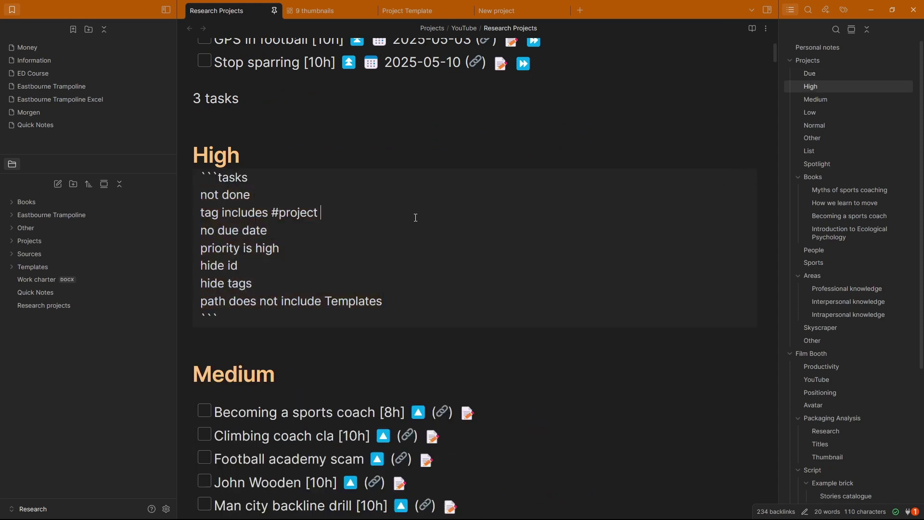
left_click(289, 163)
scroll(474, 289, "down", 5)
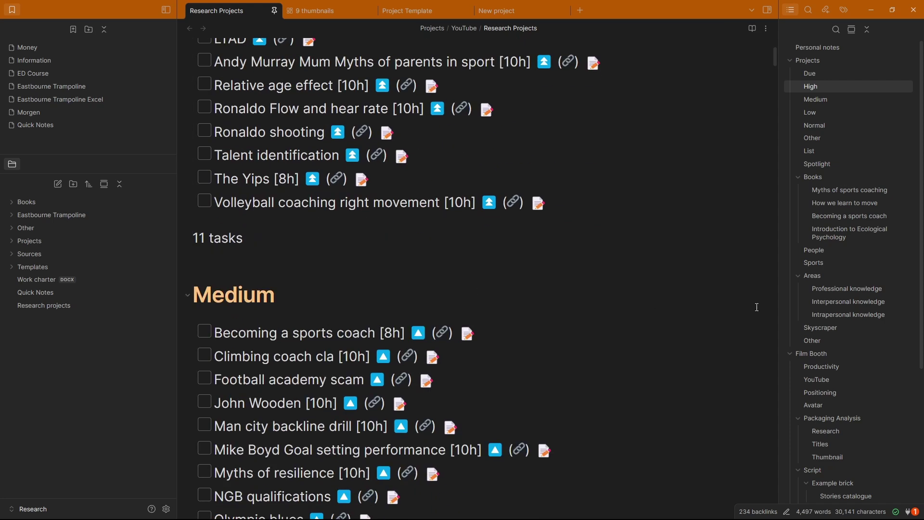
left_click(747, 317)
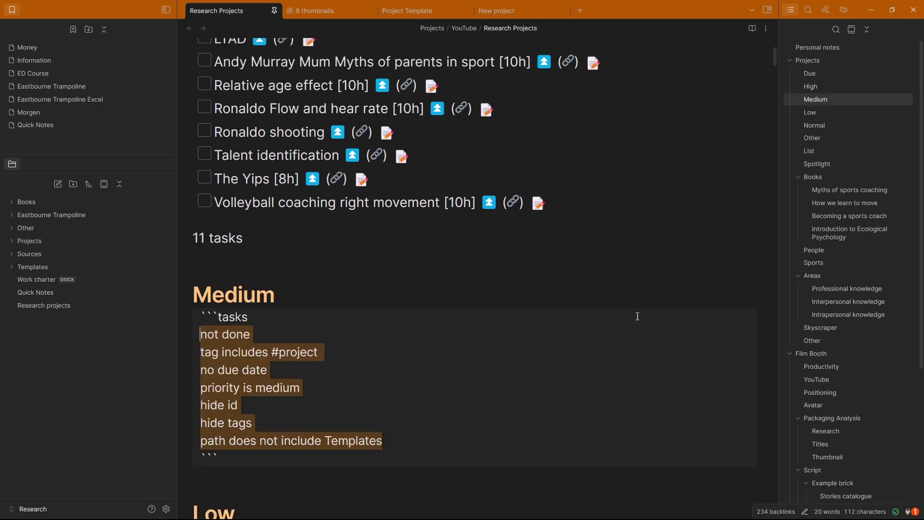
left_click(314, 377)
left_click(328, 301)
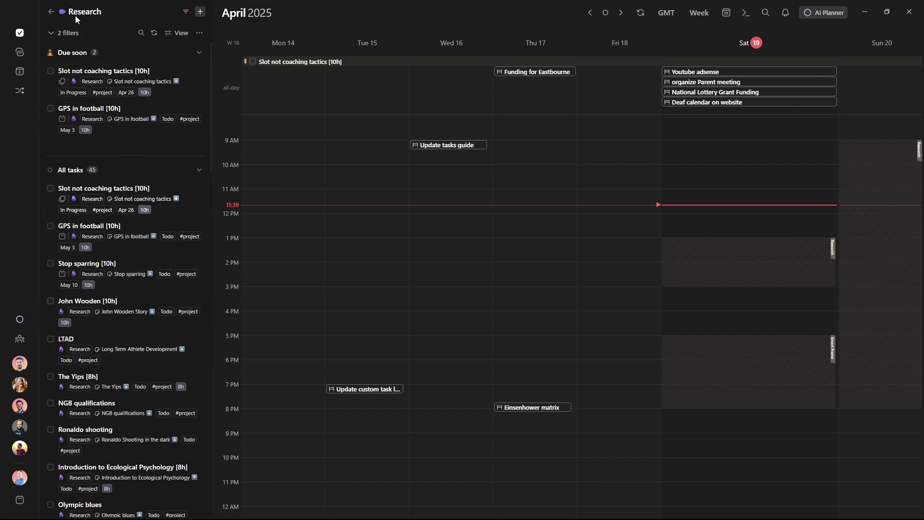
Step: Expand the '2 filters' chips to show the #project tag and YouTube task list filters
left_click(63, 36)
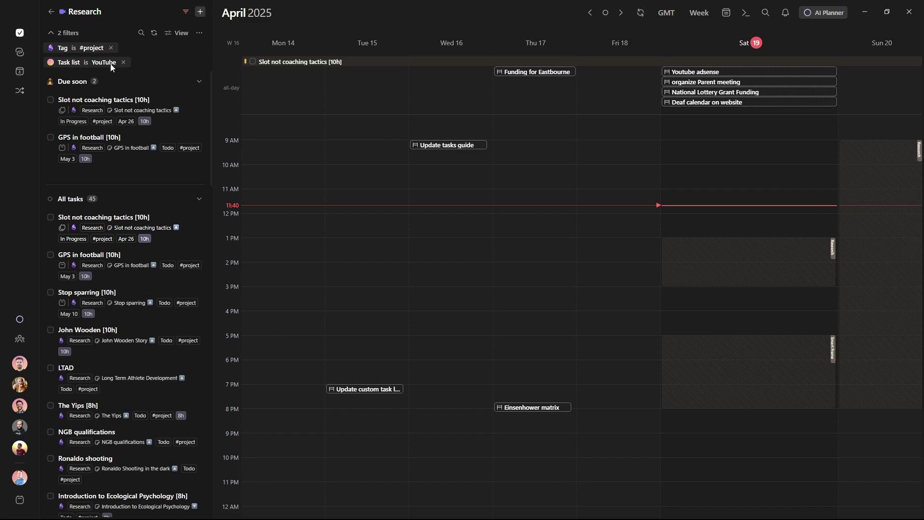
left_click(186, 14)
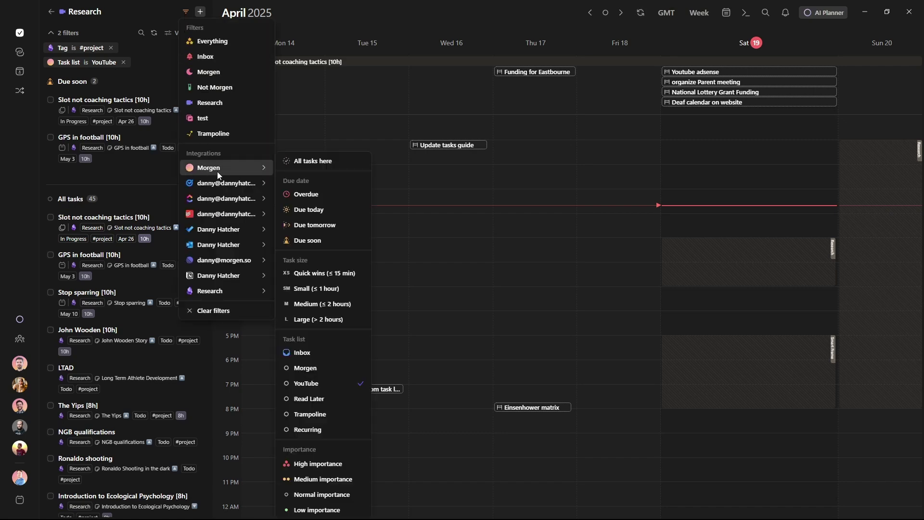
mouse_move(224, 289)
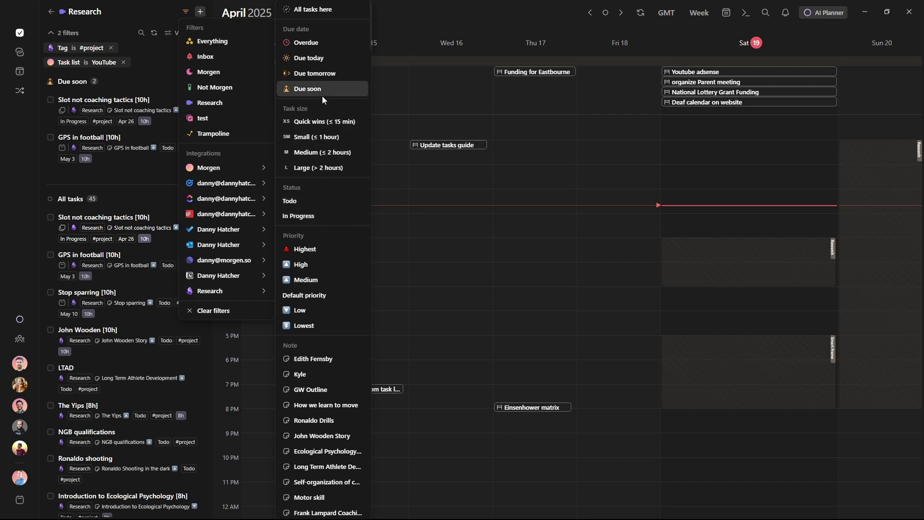
scroll(331, 217, "down", 5)
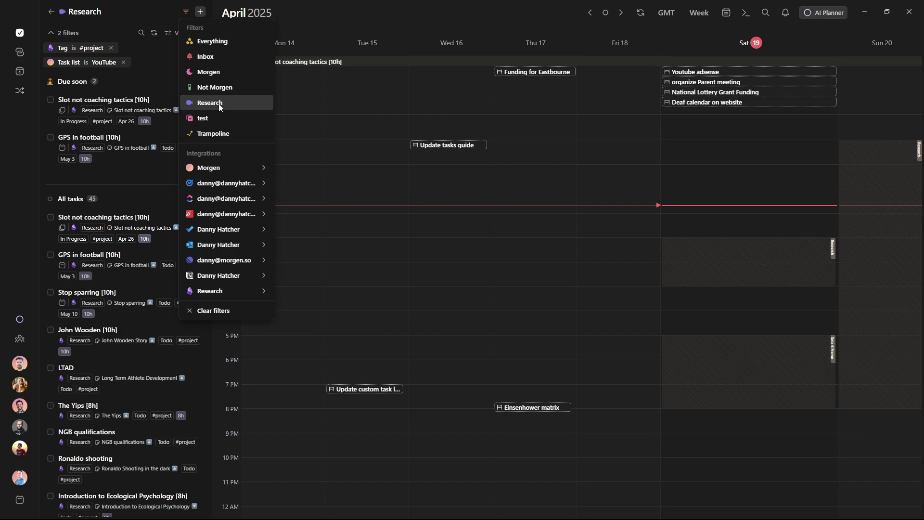
left_click(223, 44)
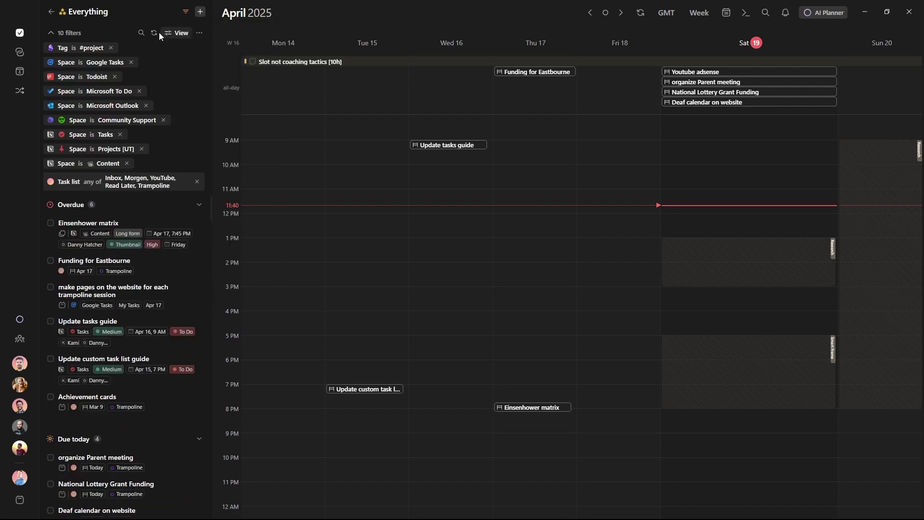
left_click(69, 33)
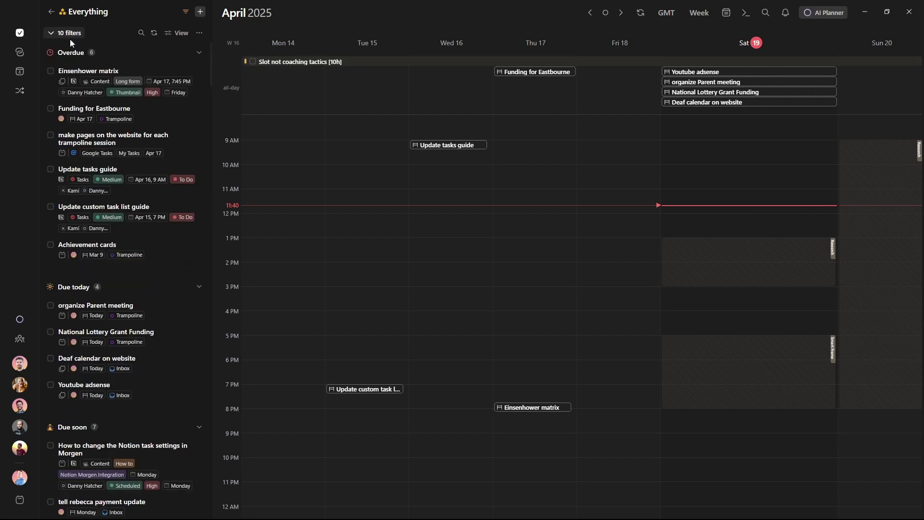
left_click(183, 14)
left_click(215, 100)
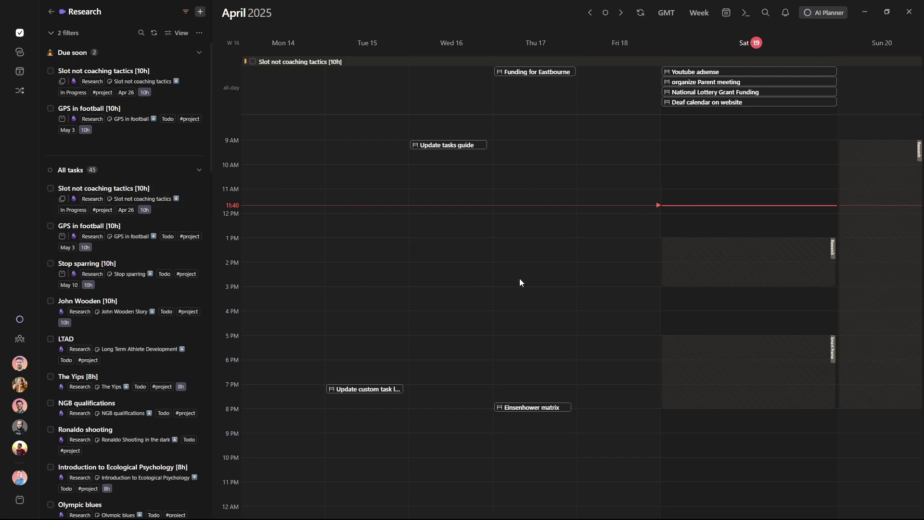
Step: Inspect the Research frame's settings and available filters without changing them
left_click(834, 250)
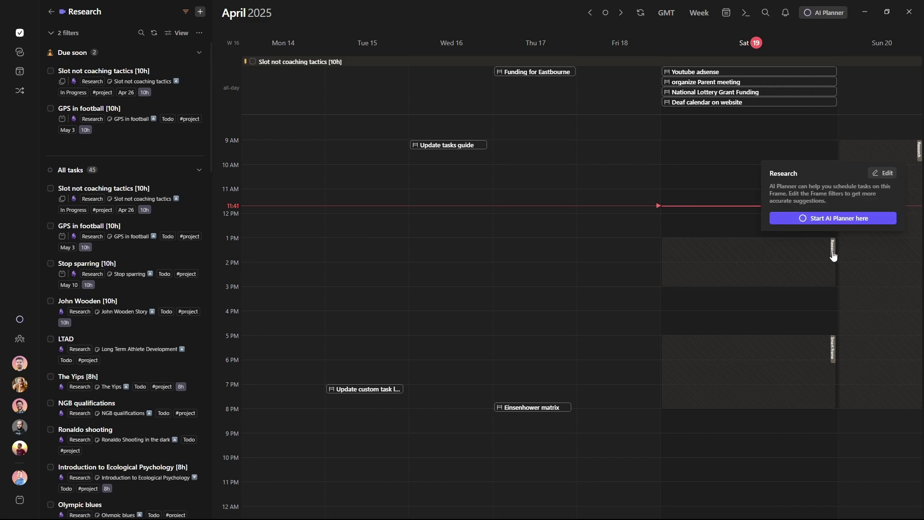
left_click(880, 173)
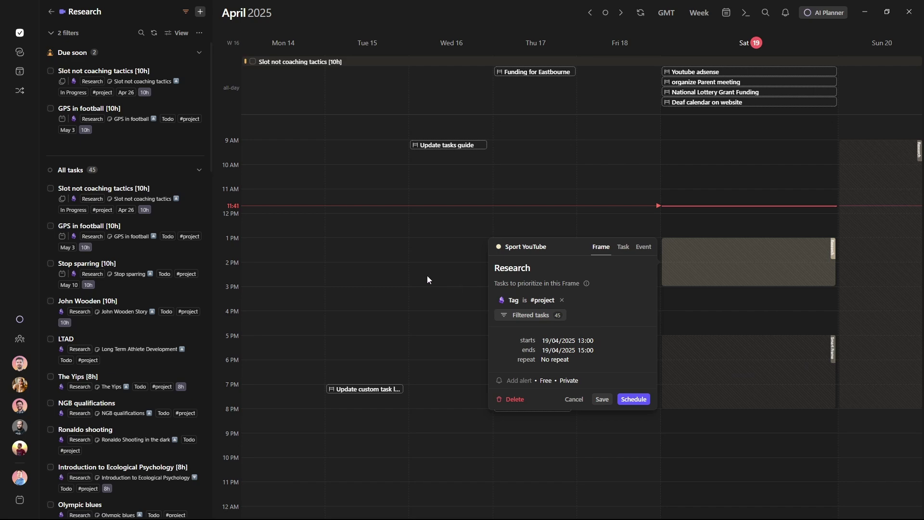
left_click(540, 317)
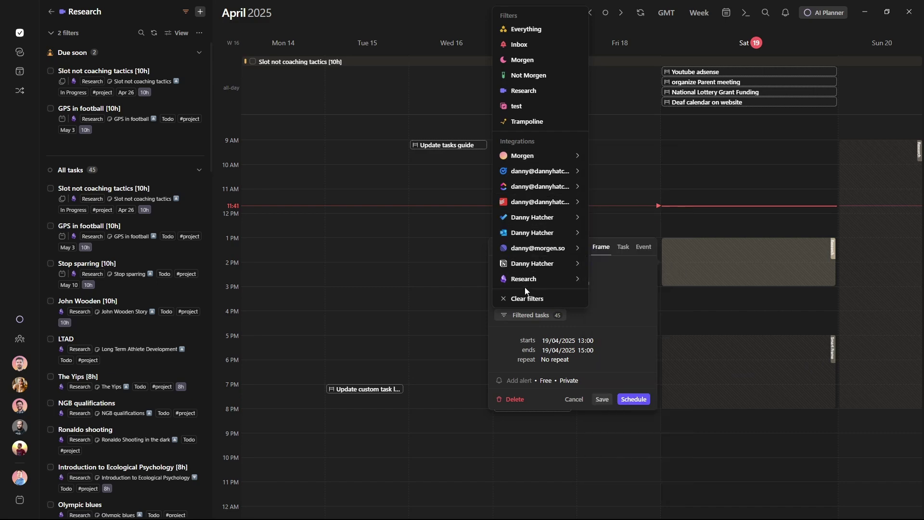
mouse_move(588, 276)
scroll(662, 241, "down", 3)
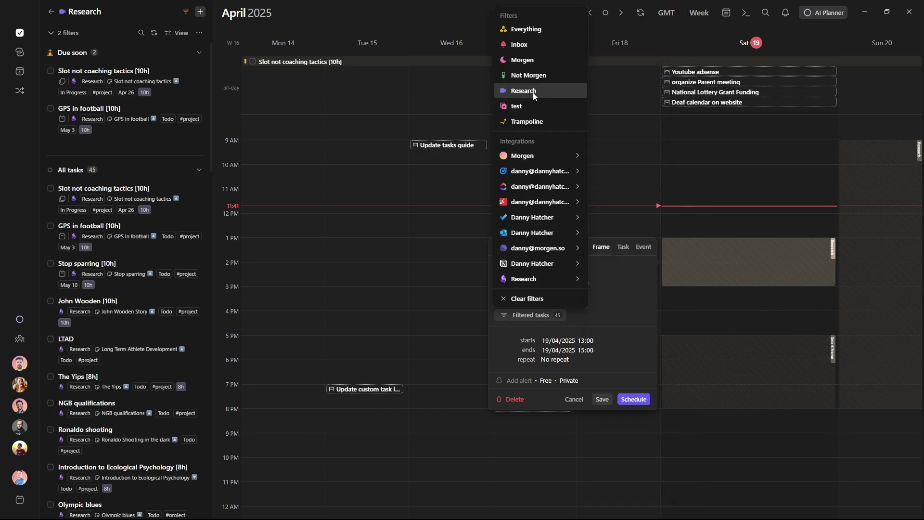
left_click(672, 199)
Step: Review settings of Saturday's Research and Smart Frame, then Sunday's Research frame
left_click(833, 248)
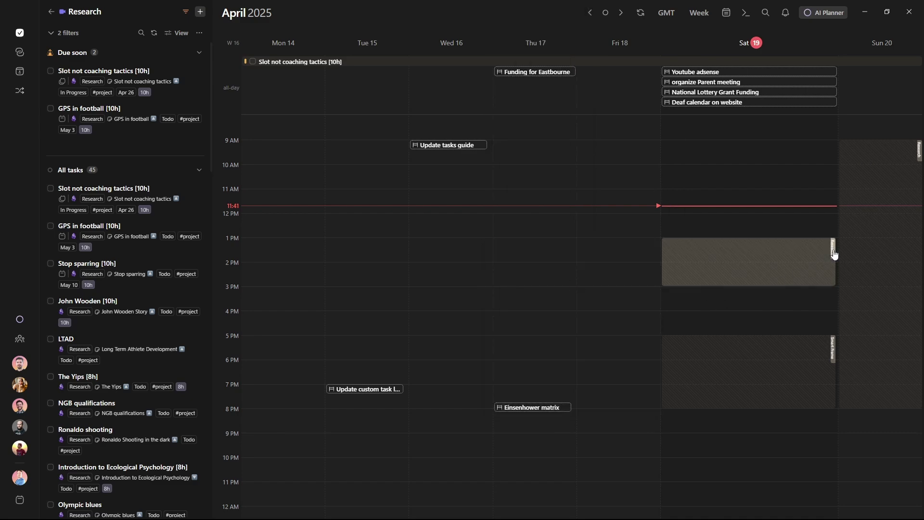
left_click(885, 174)
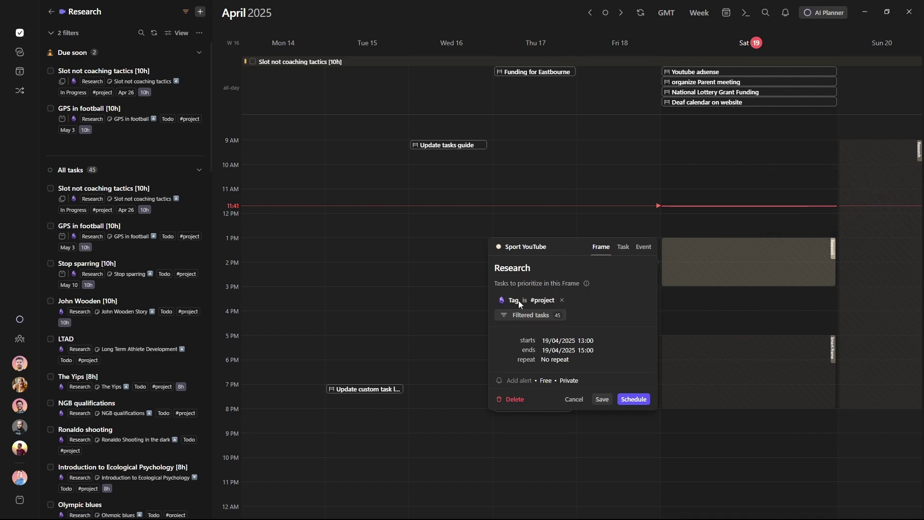
left_click(827, 307)
left_click(835, 346)
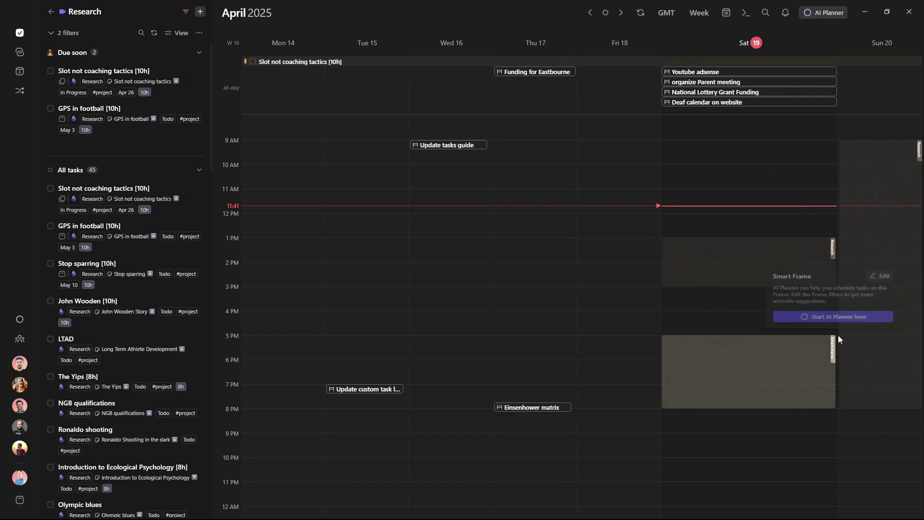
left_click(879, 272)
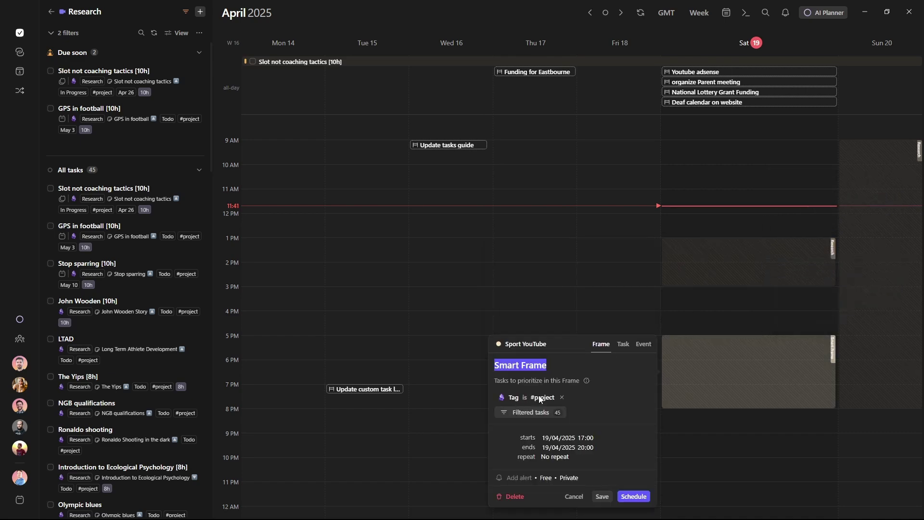
left_click(733, 295)
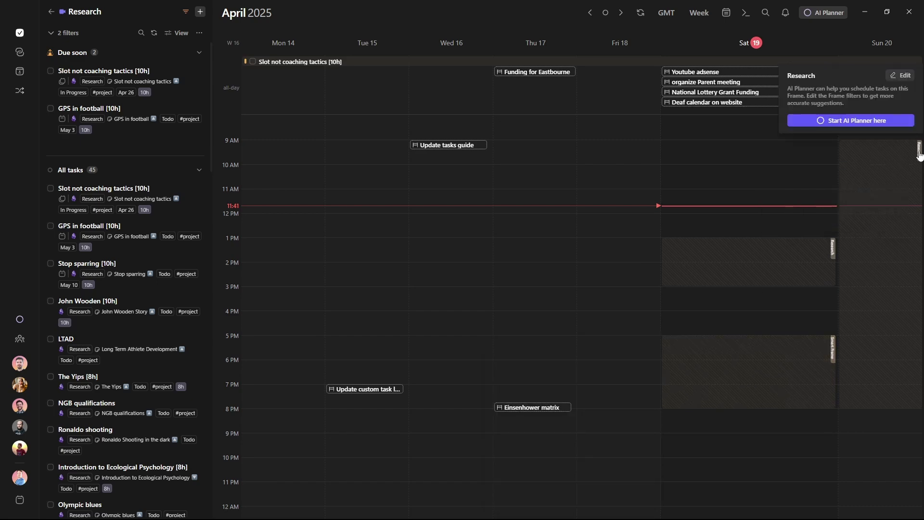
left_click(919, 153)
left_click(903, 76)
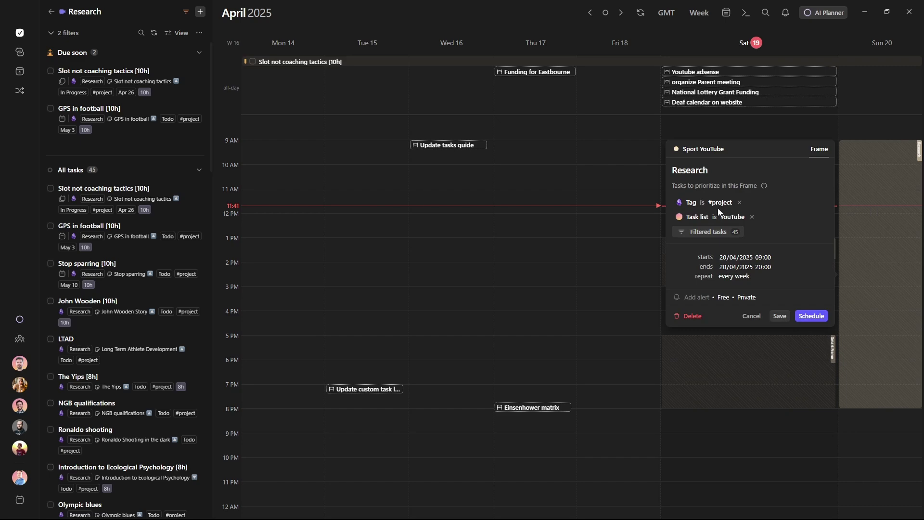
left_click(872, 127)
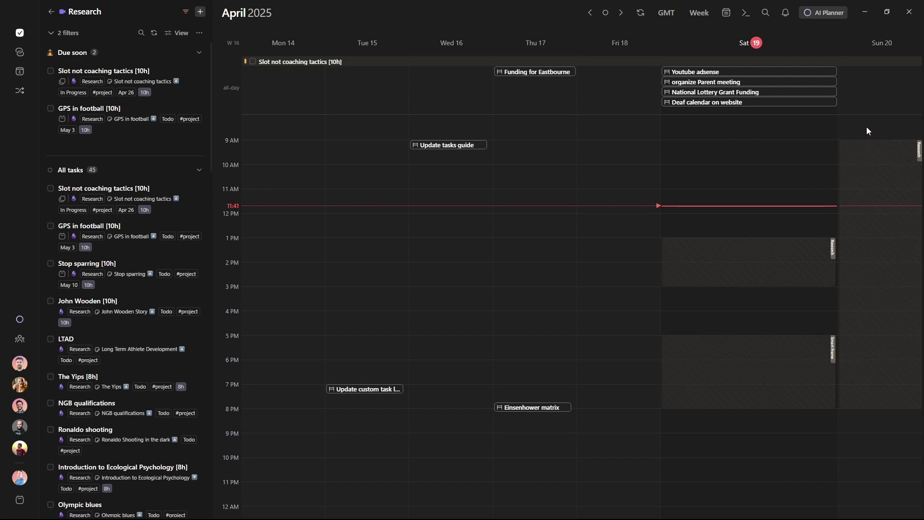
Step: Start the AI Planner, add a Blocked event Sunday 12:30–3 PM, and schedule all suggested slots
left_click(832, 11)
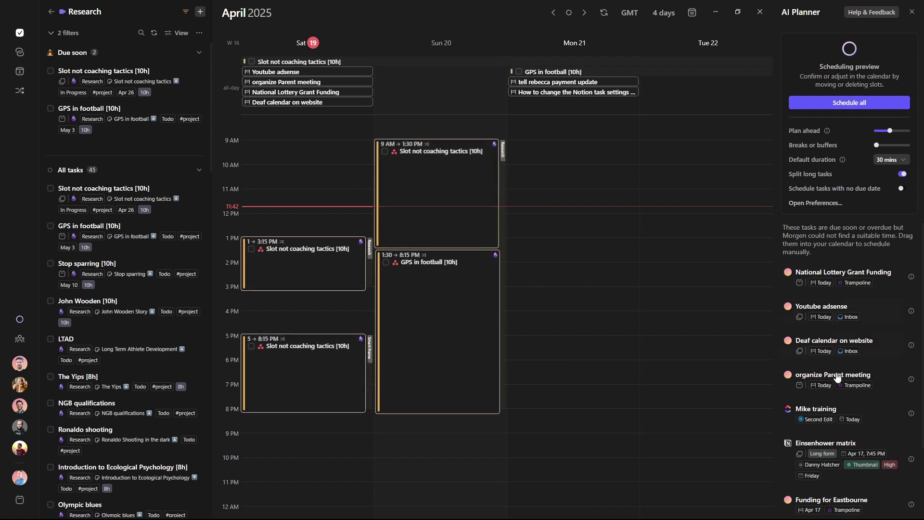
scroll(854, 433, "down", 2)
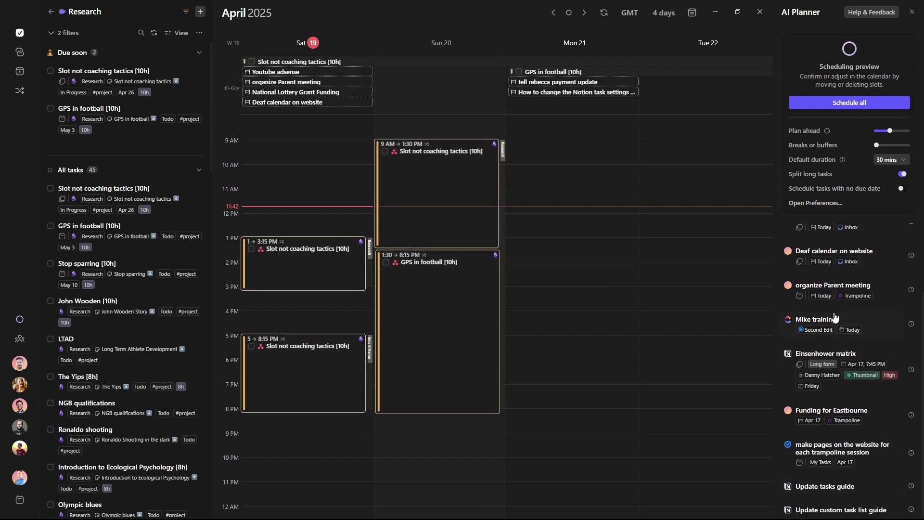
scroll(831, 256, "up", 2)
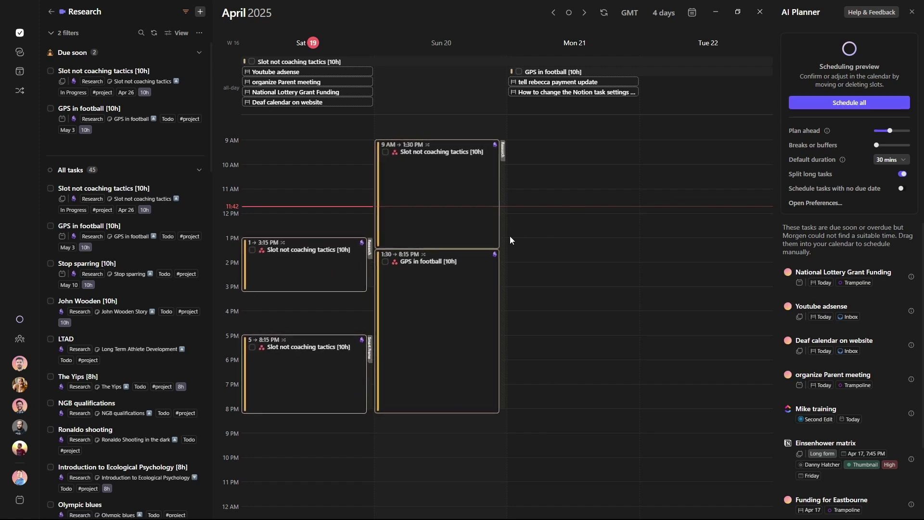
left_click_drag(506, 226, 479, 285)
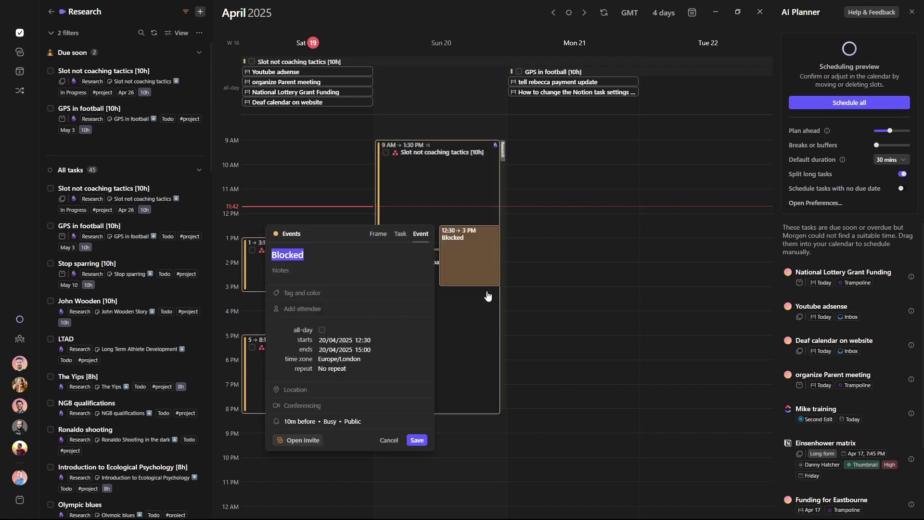
left_click(417, 440)
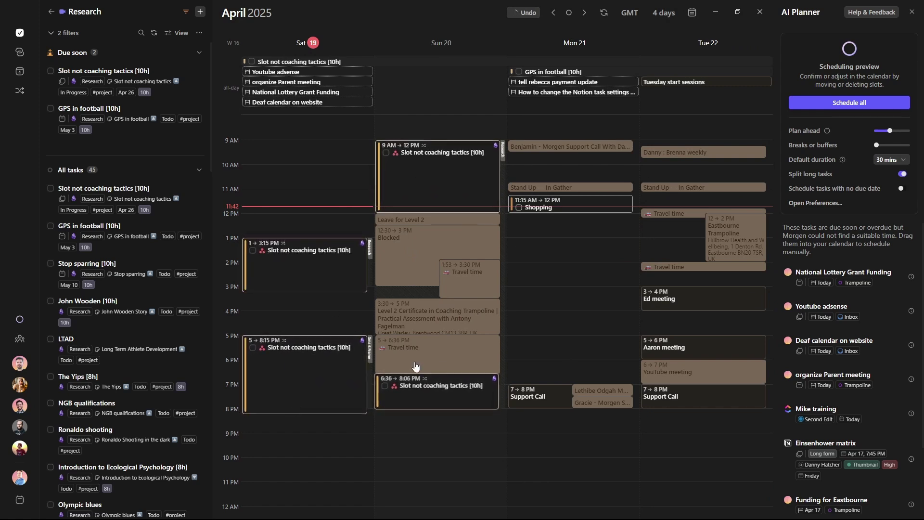
left_click(845, 103)
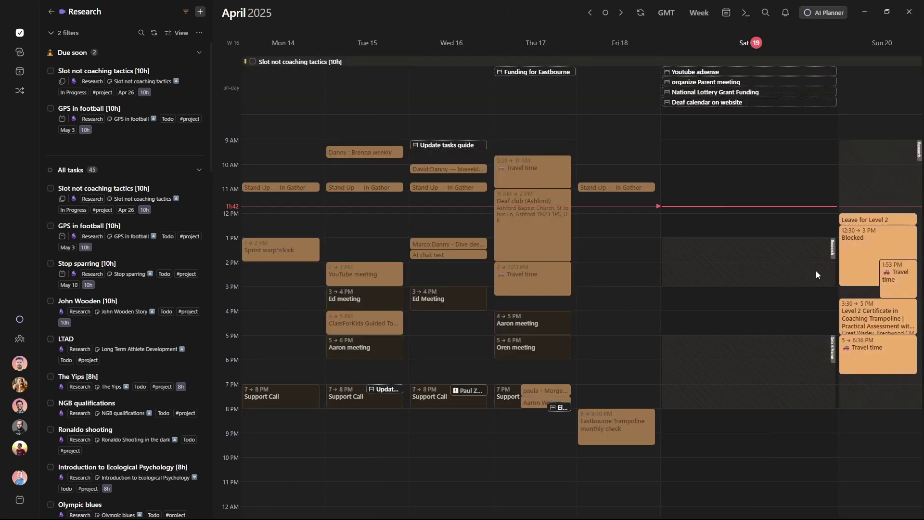
Step: Delete Sunday's Blocked event, then check the Record frame's settings and close them
mouse_move(855, 255)
key("Delete")
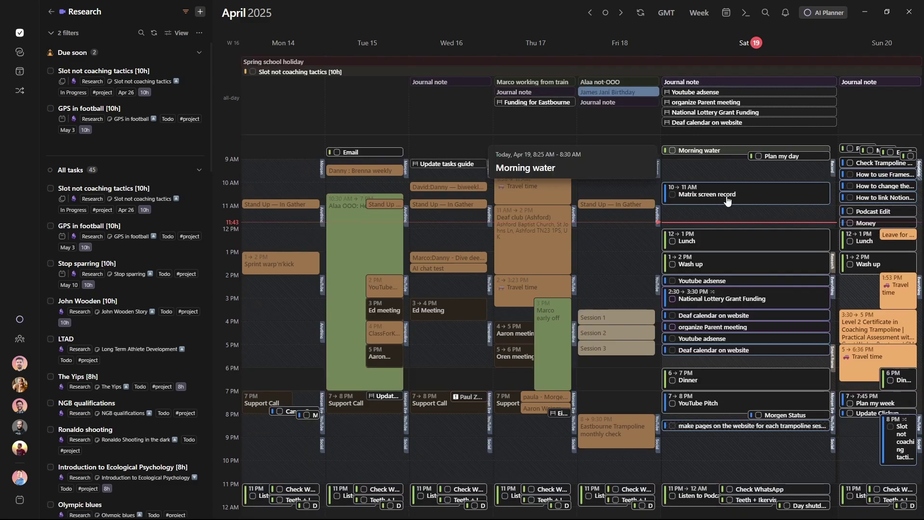
left_click(833, 176)
left_click(885, 94)
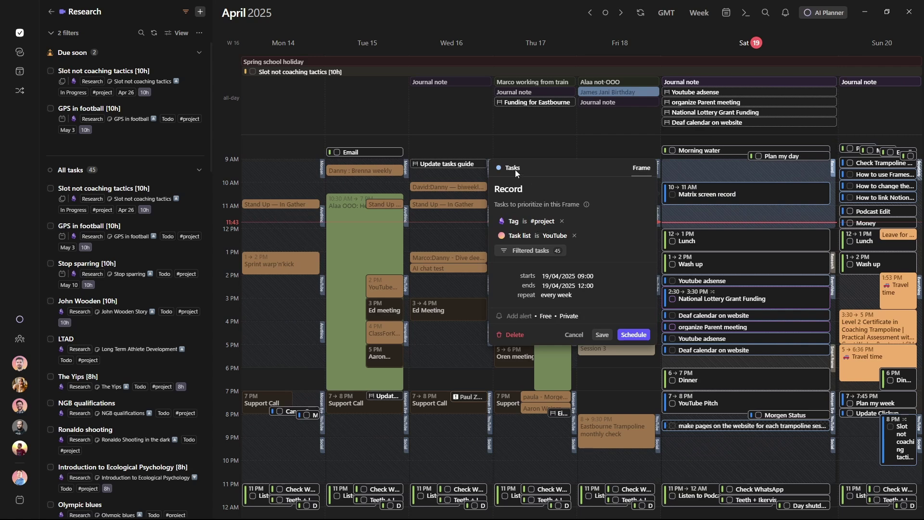
left_click(562, 144)
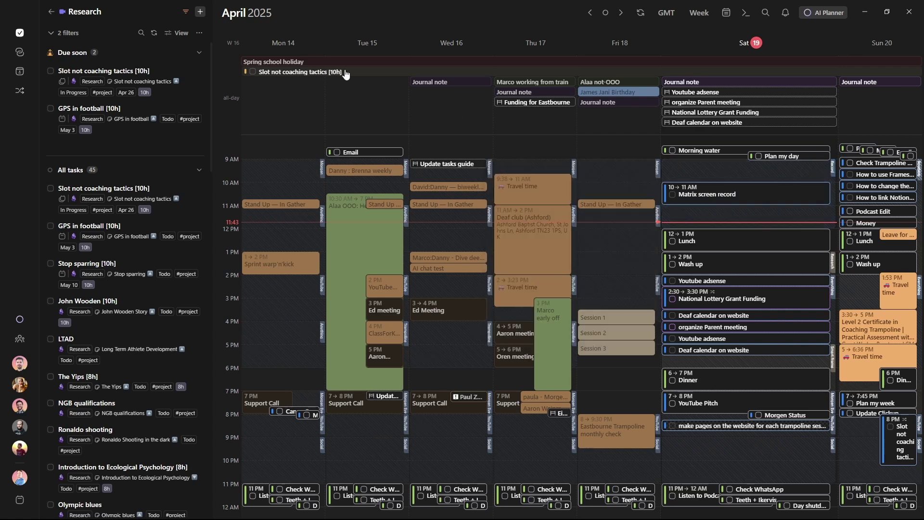
mouse_move(298, 72)
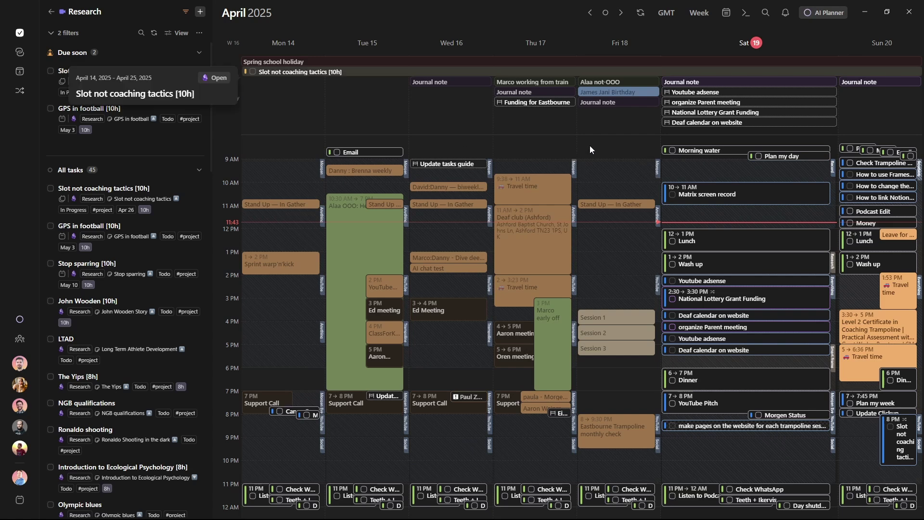